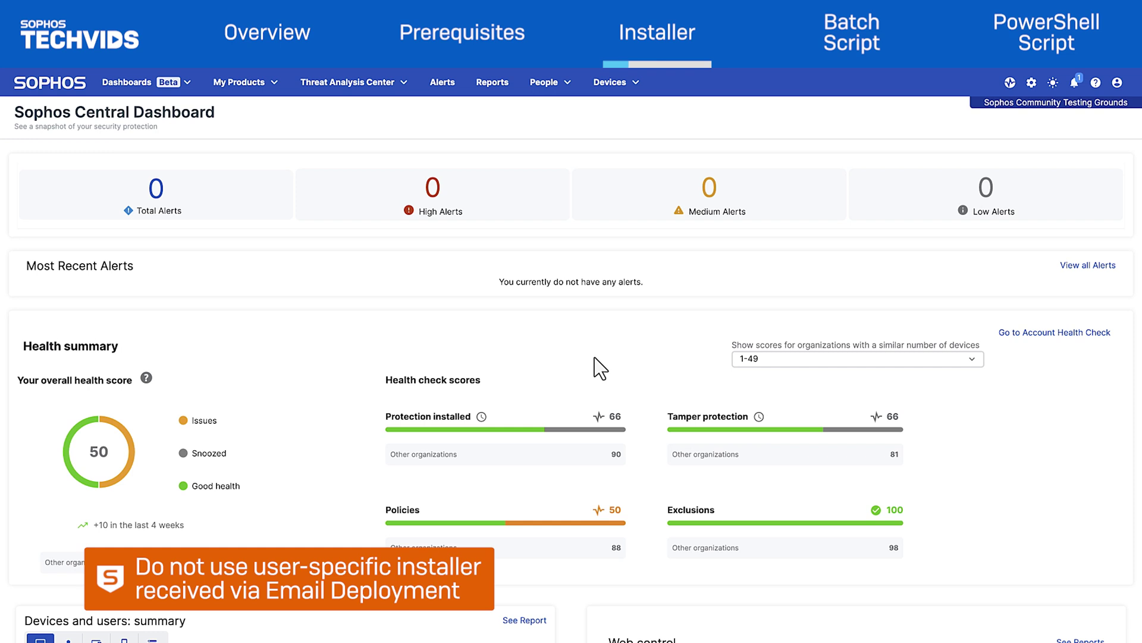
- Go to the Endpoint Protection Installers page from My Products > Endpoint > Installers
click(272, 85)
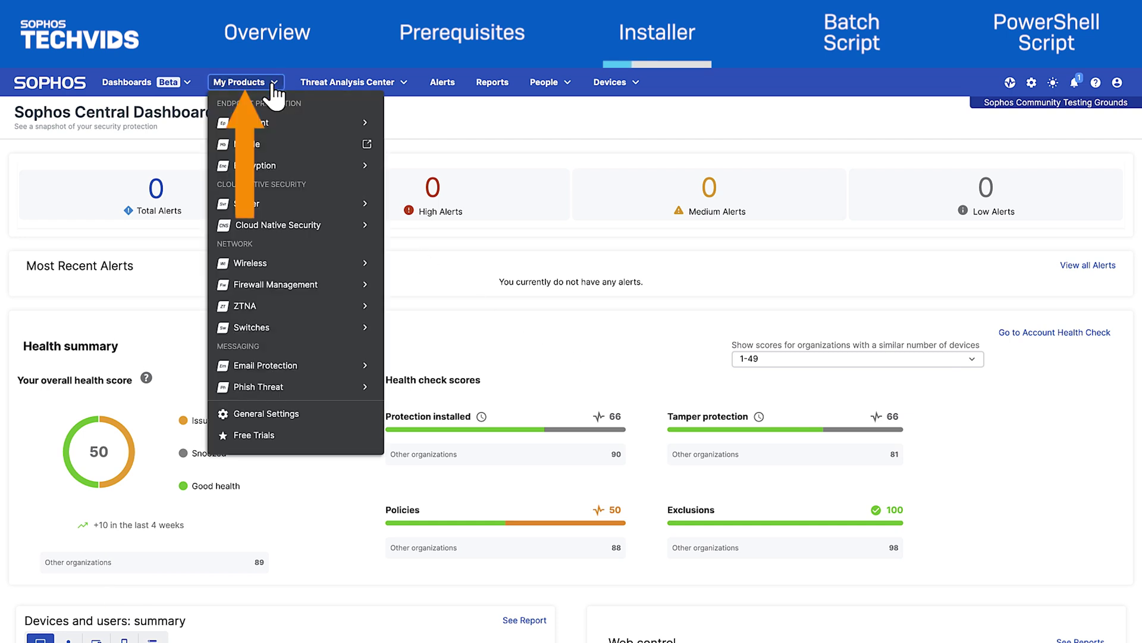
mouse_move(357, 123)
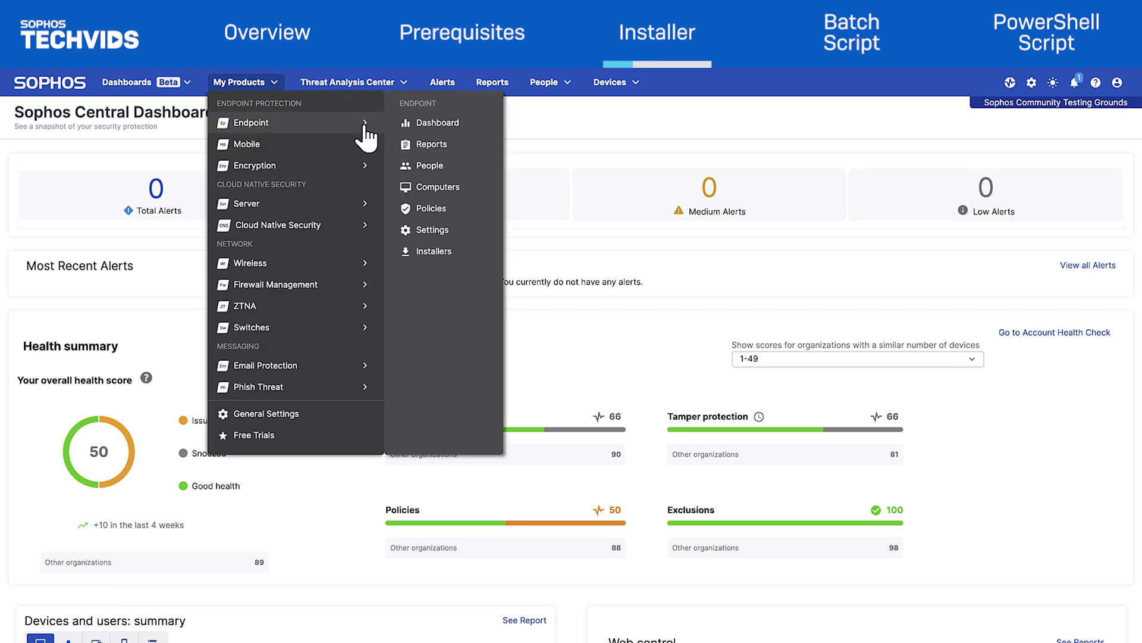
click(470, 252)
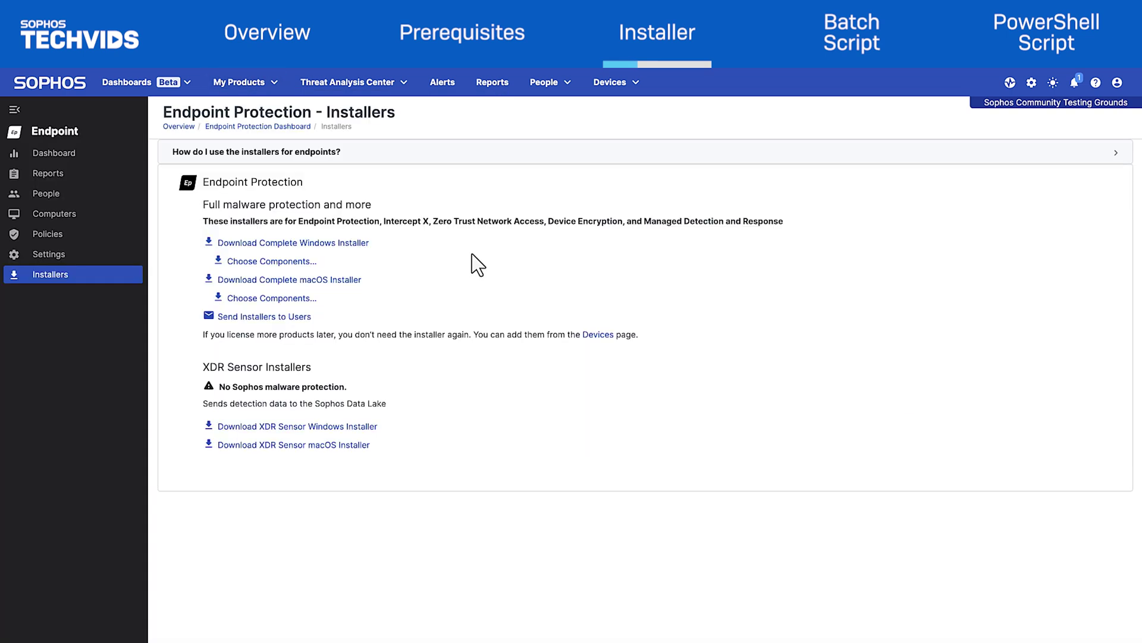
- Copy the link address of Download Complete Windows Installer
right_click(364, 244)
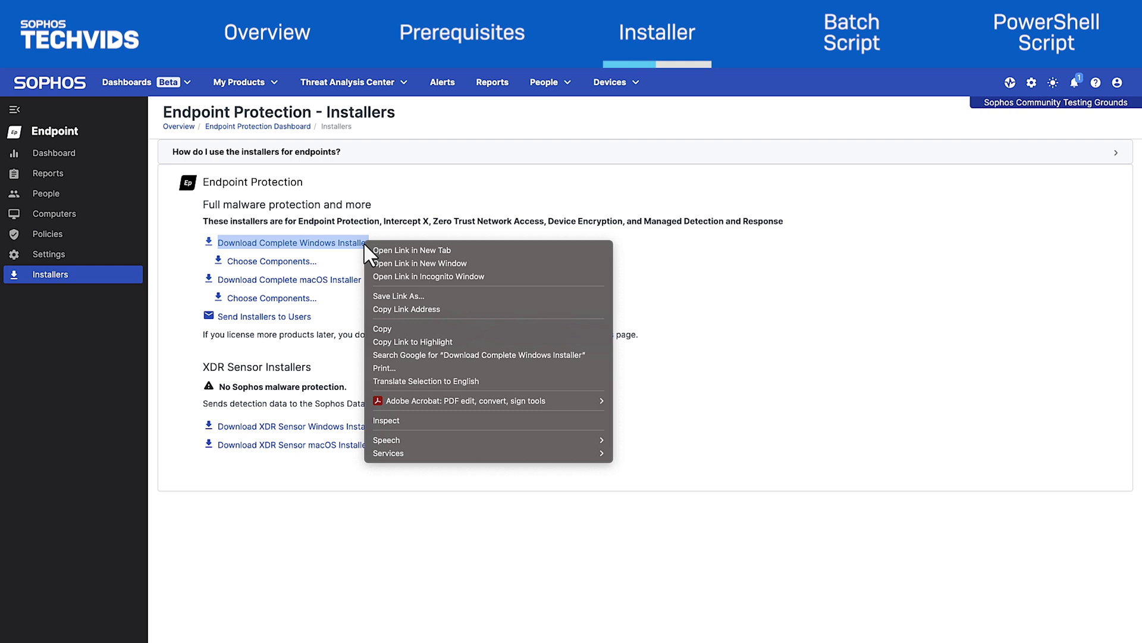
click(524, 314)
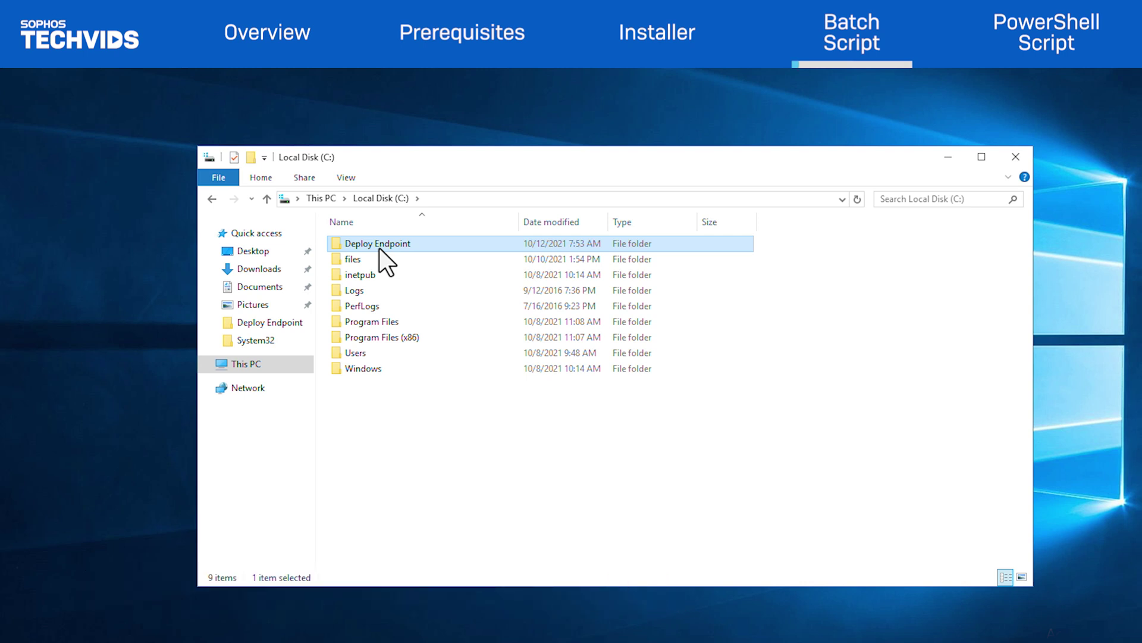
- Turn on Share this folder for Deploy Endpoint in Advanced Sharing
right_click(380, 248)
click(427, 516)
click(438, 284)
click(441, 461)
click(407, 309)
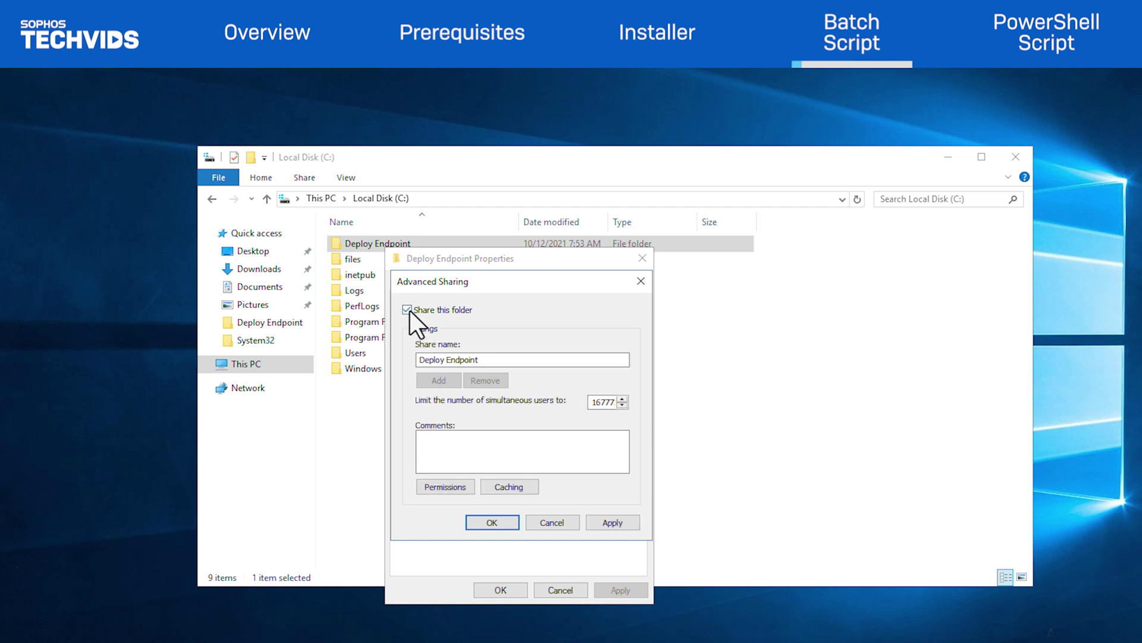
- Give Everyone Full Control of the share, then create a new text document in the folder
click(445, 487)
click(580, 473)
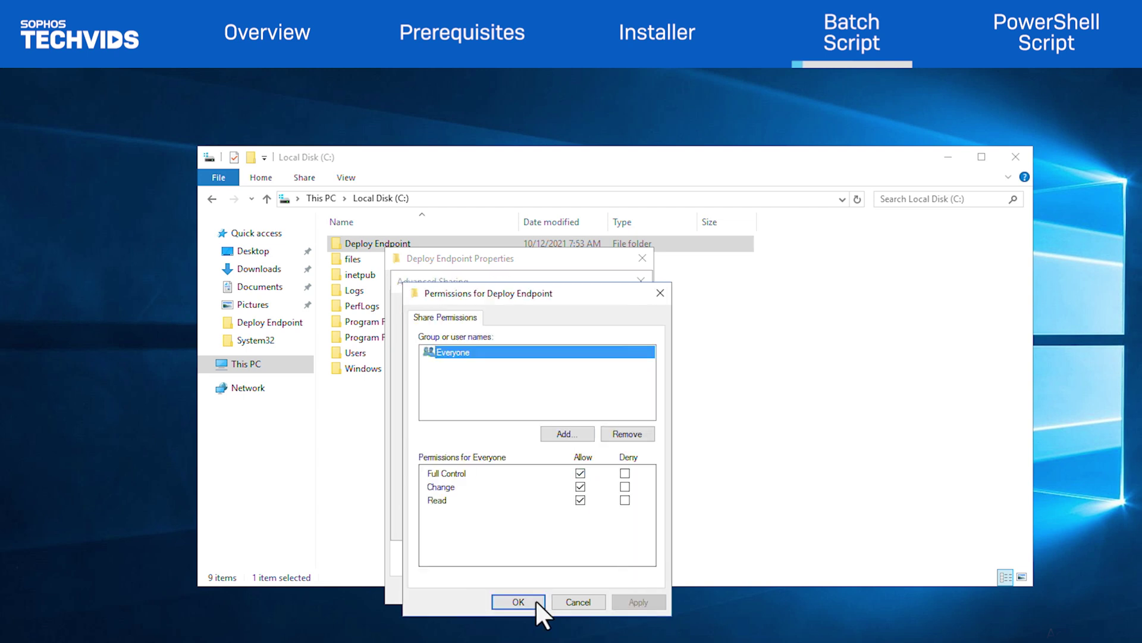
click(539, 600)
click(501, 522)
click(497, 592)
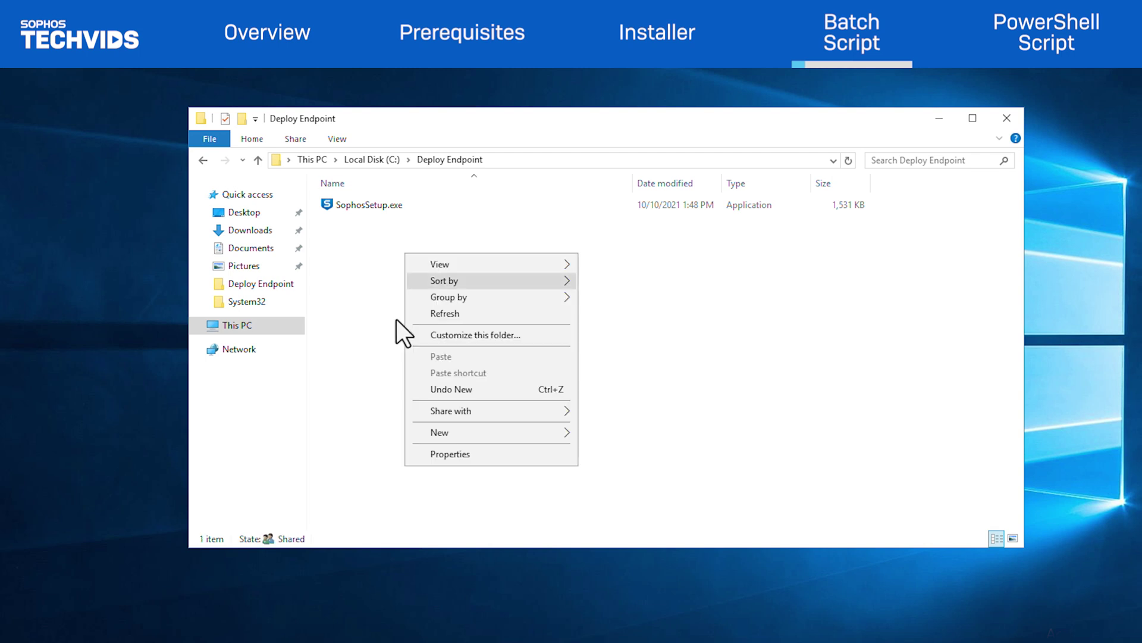
mouse_move(569, 437)
click(602, 516)
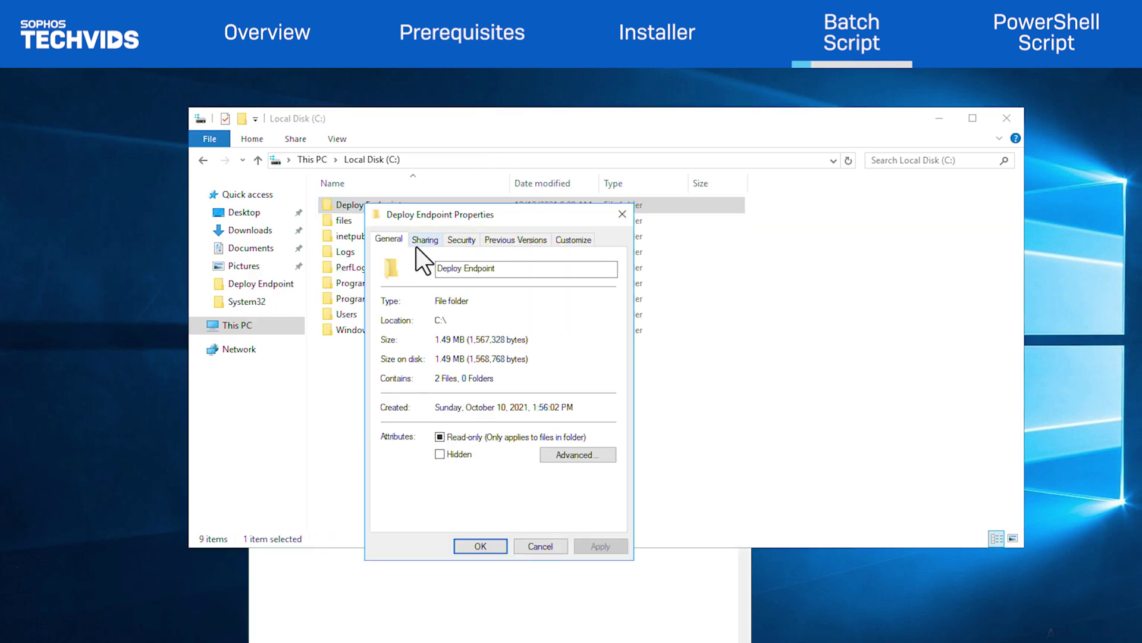
- Copy the Deploy Endpoint folder's network path from its Sharing tab
click(417, 246)
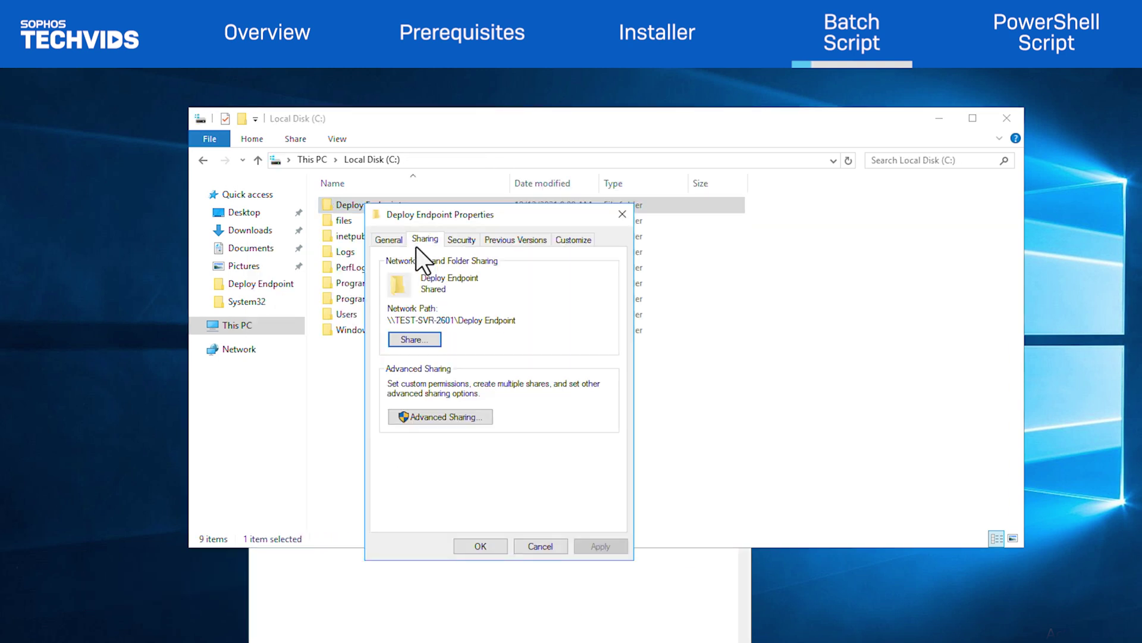
triple_click(432, 321)
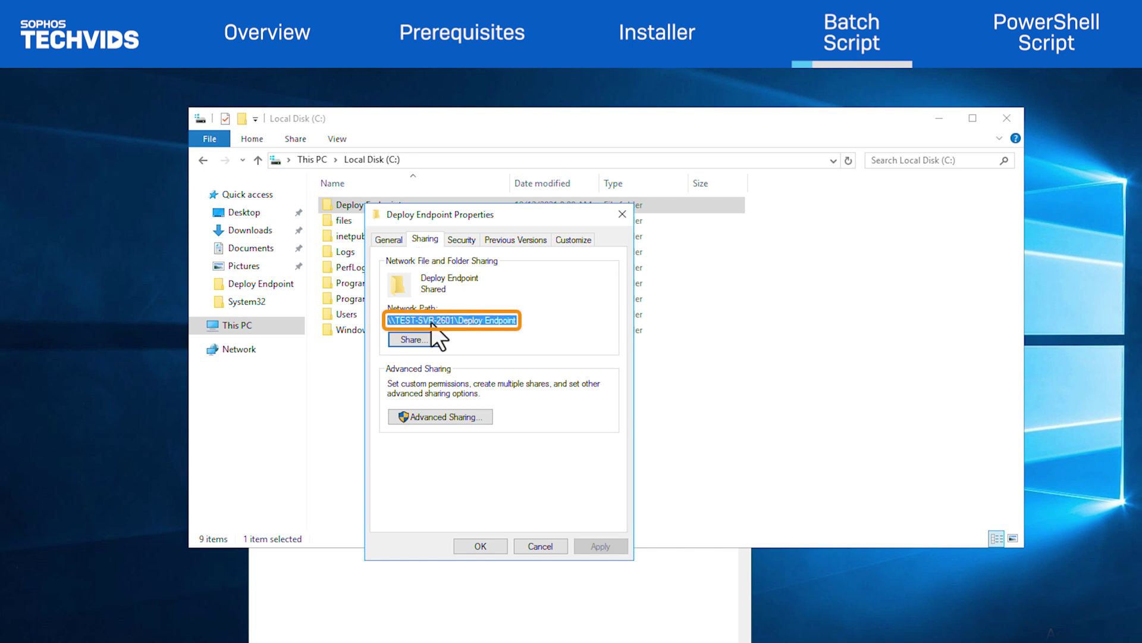
click(478, 546)
- Paste the path over the pushd placeholder and save as SophosCentralEndpointInstall.bat
click(479, 552)
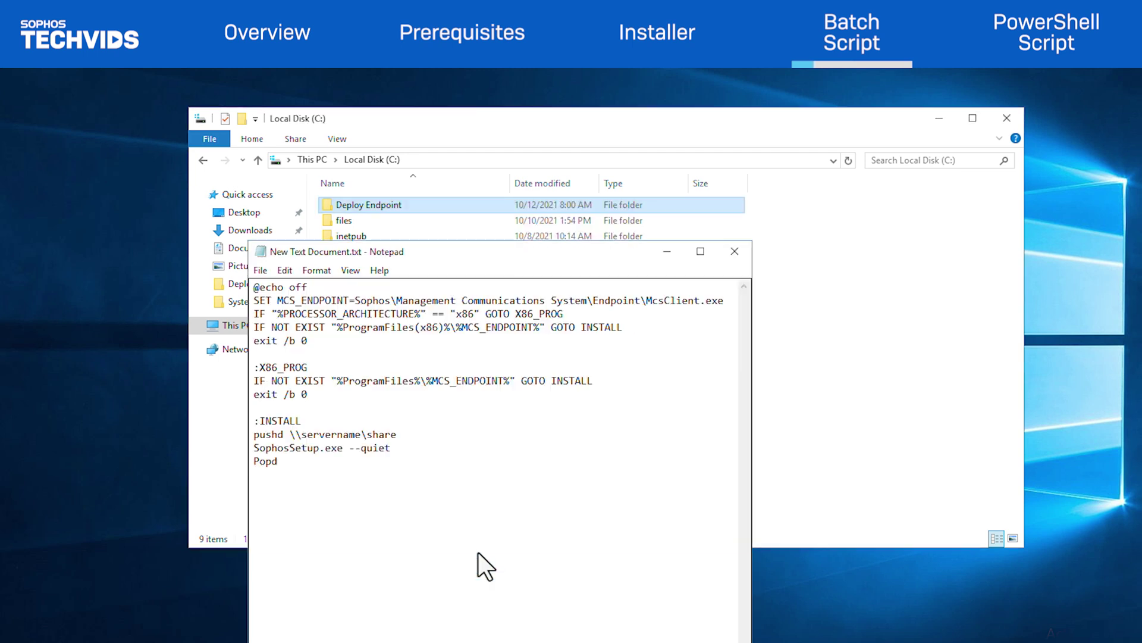
drag(398, 440, 291, 435)
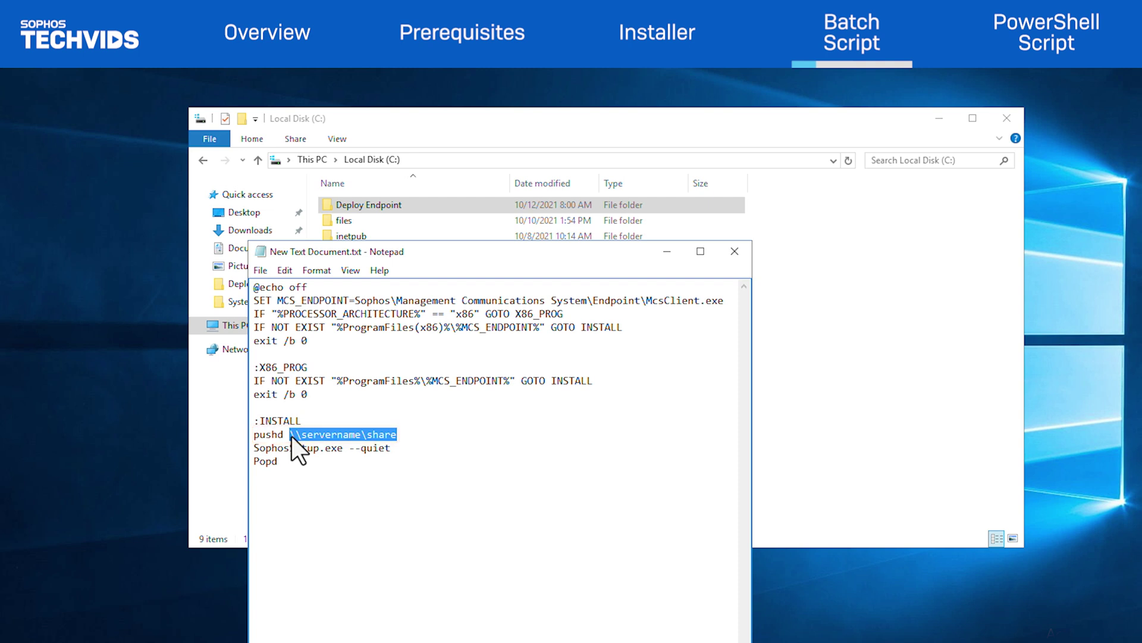
key(ctrl+v)
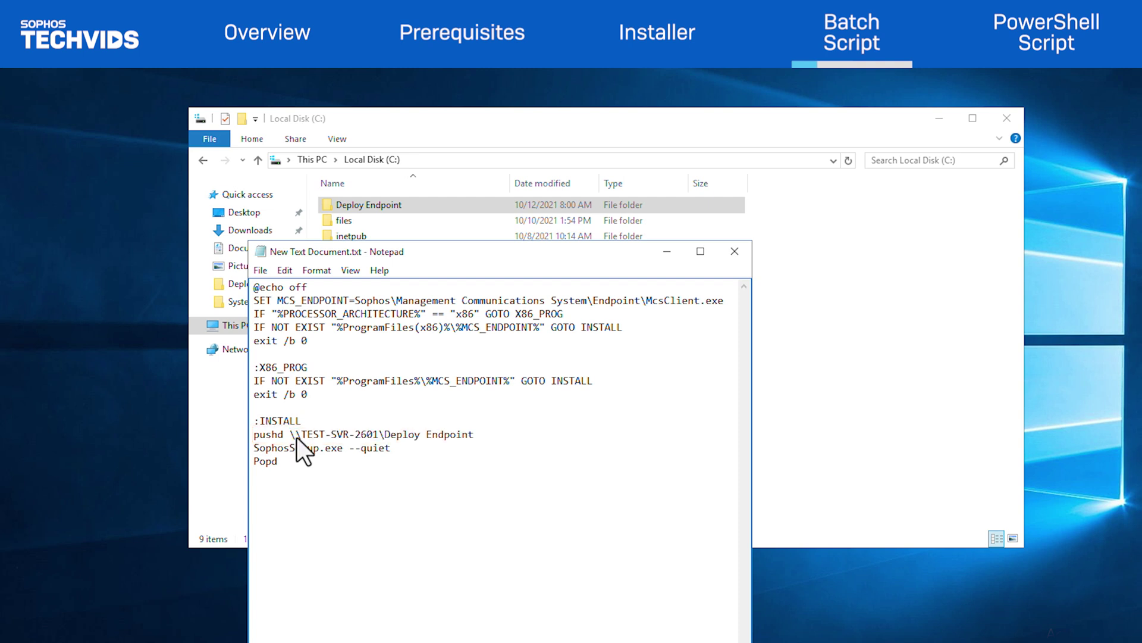
key(ctrl+shift+s)
text(SophosCentralEndpointInstall.bat)
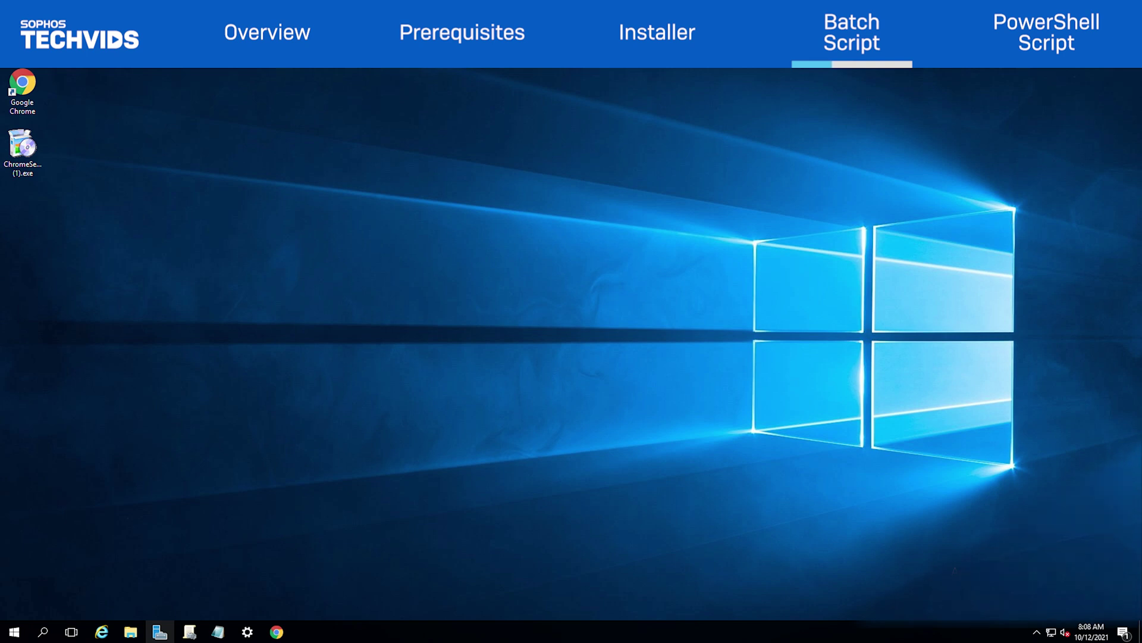
- Launch Group Policy Management with gpmc.msc from the Run box
key(super+r)
text(gpmc.msc)
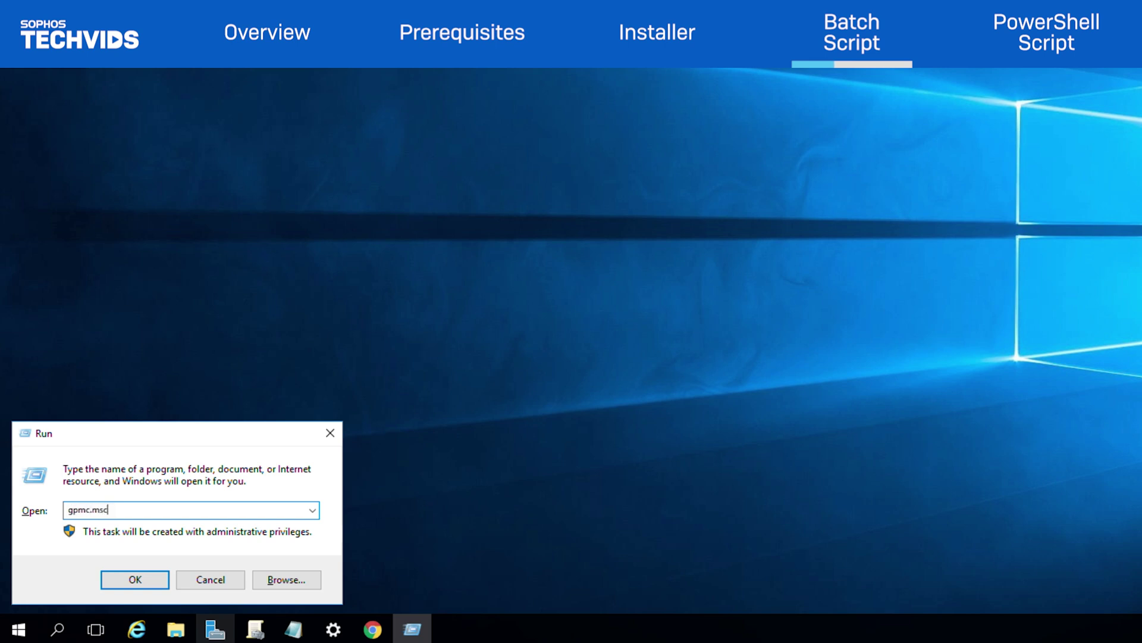
click(135, 580)
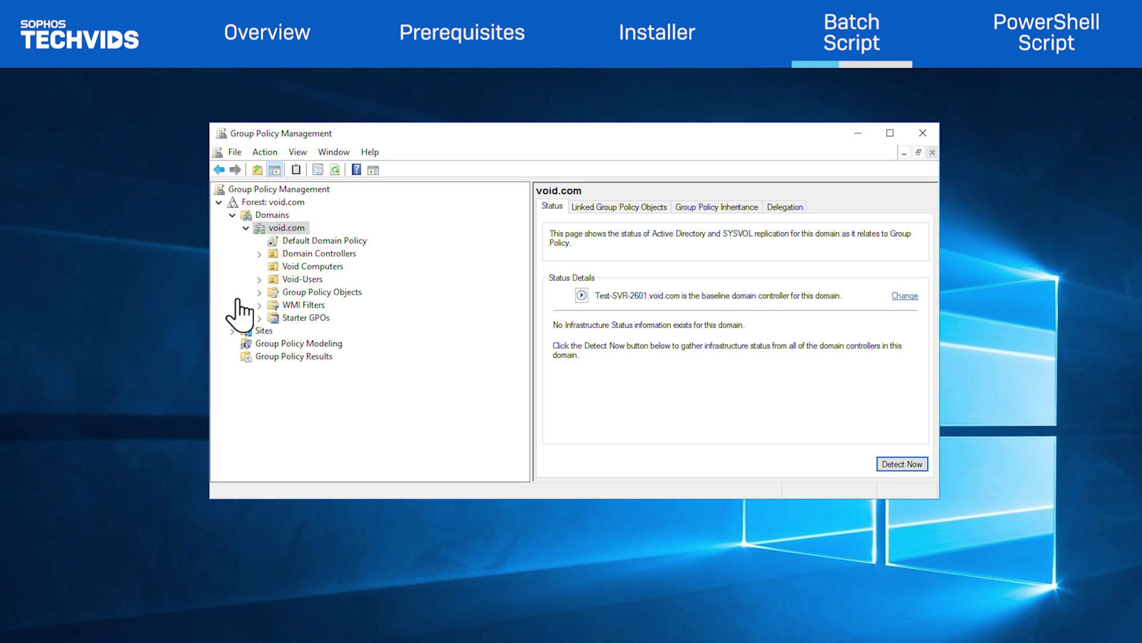
- Create 'Sophos Central Windows Endpoint Deployment Policy' linked to the Void Computers OU
right_click(303, 267)
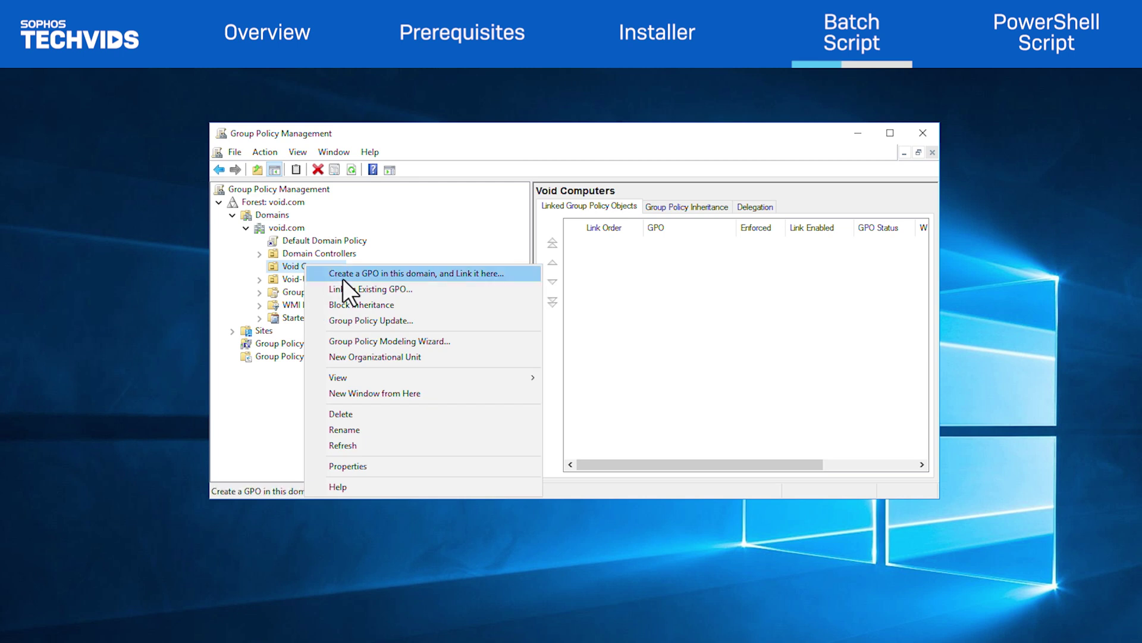
click(342, 277)
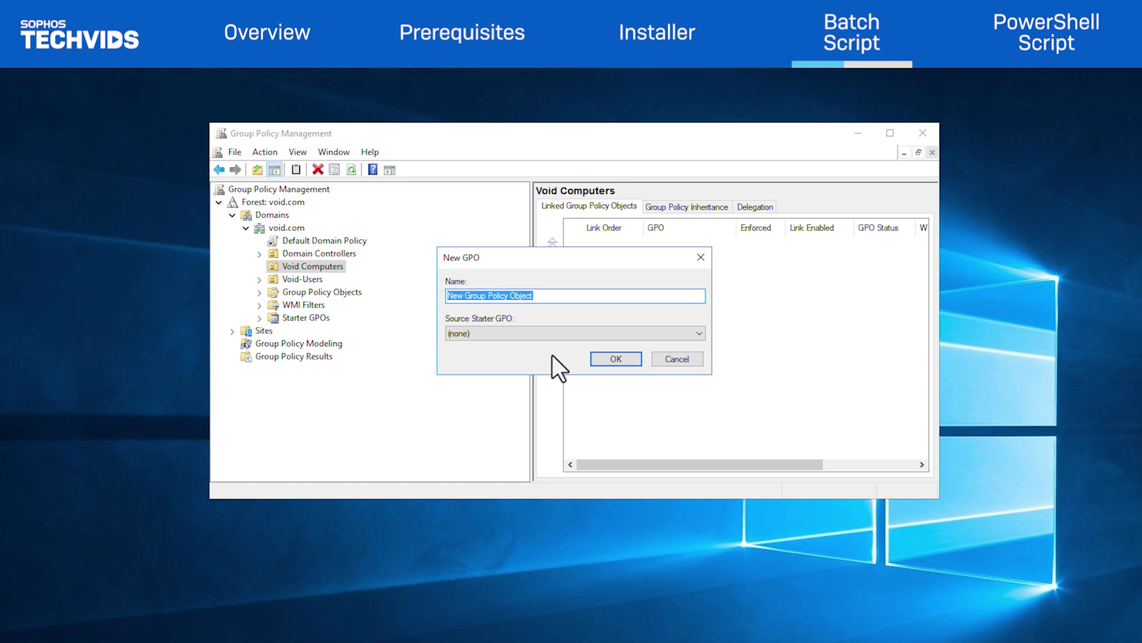
text(Sophos Centr)
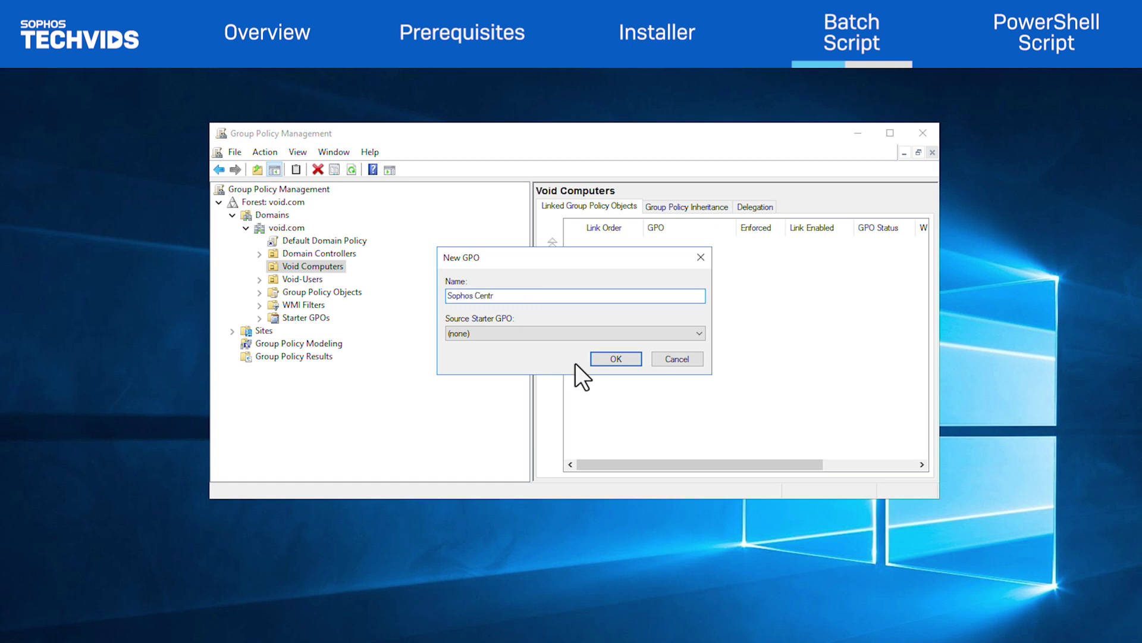
text(al Windows Endpoint Deployment Policy)
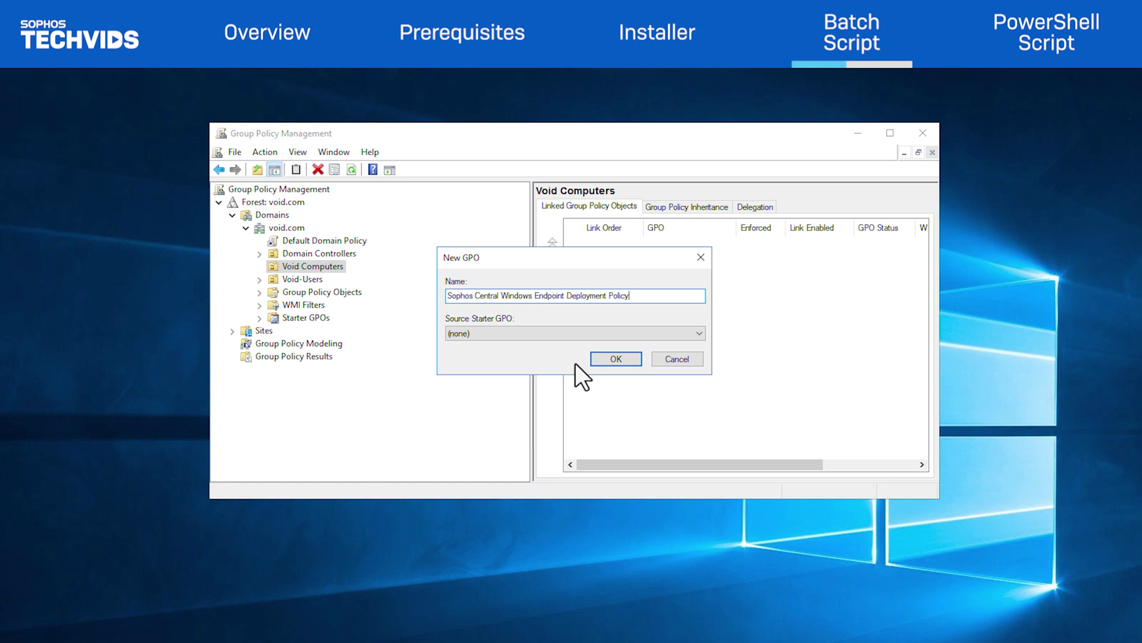
click(623, 363)
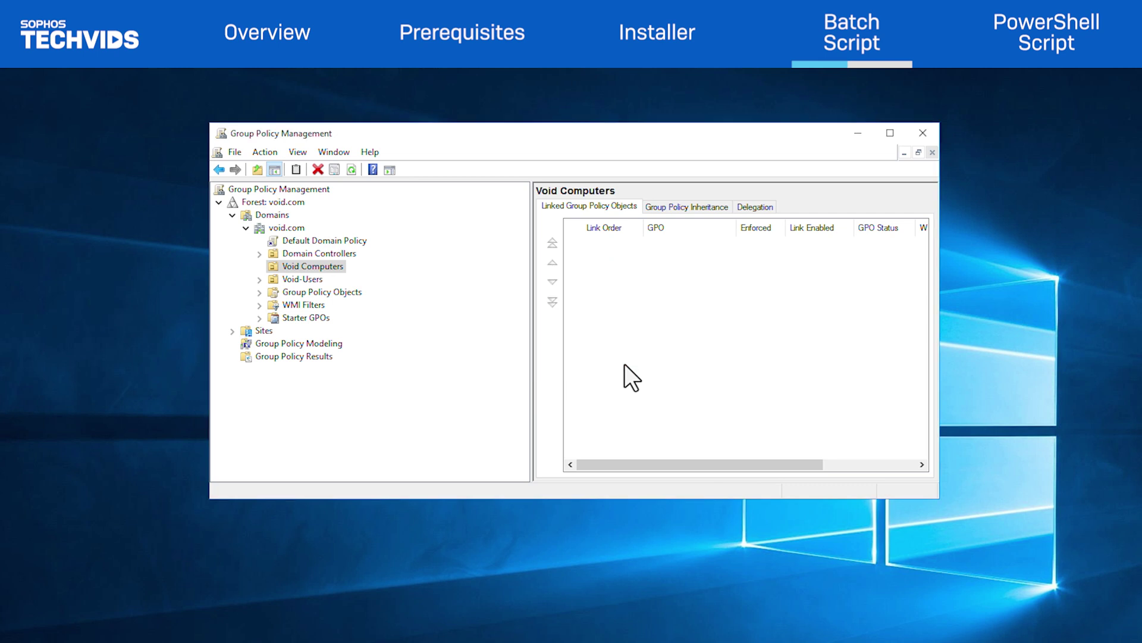
click(348, 280)
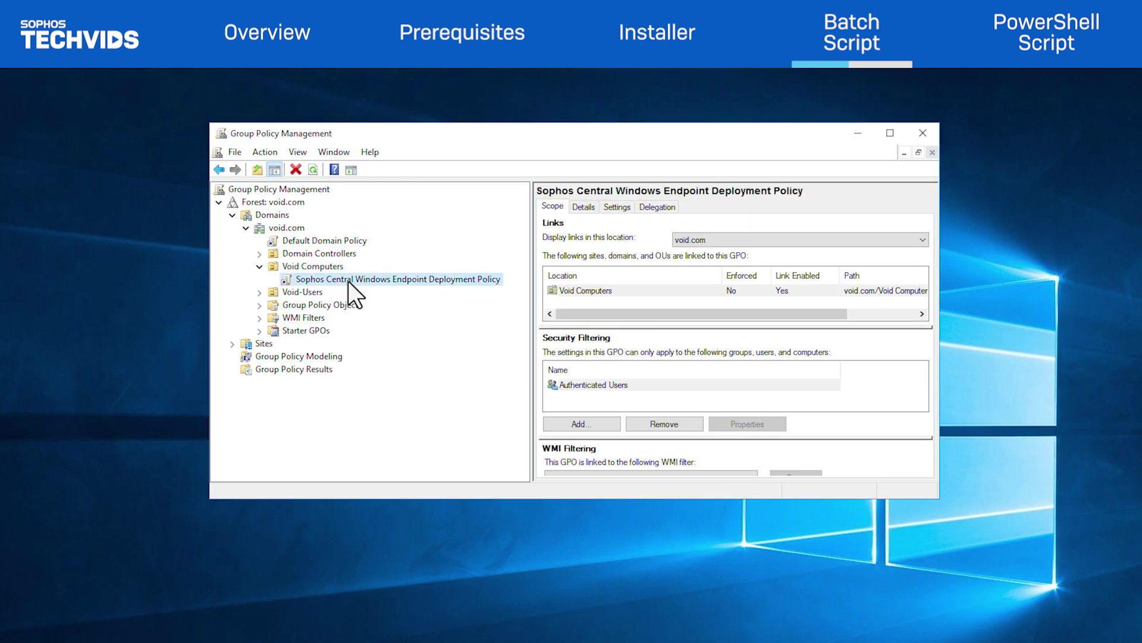
right_click(348, 281)
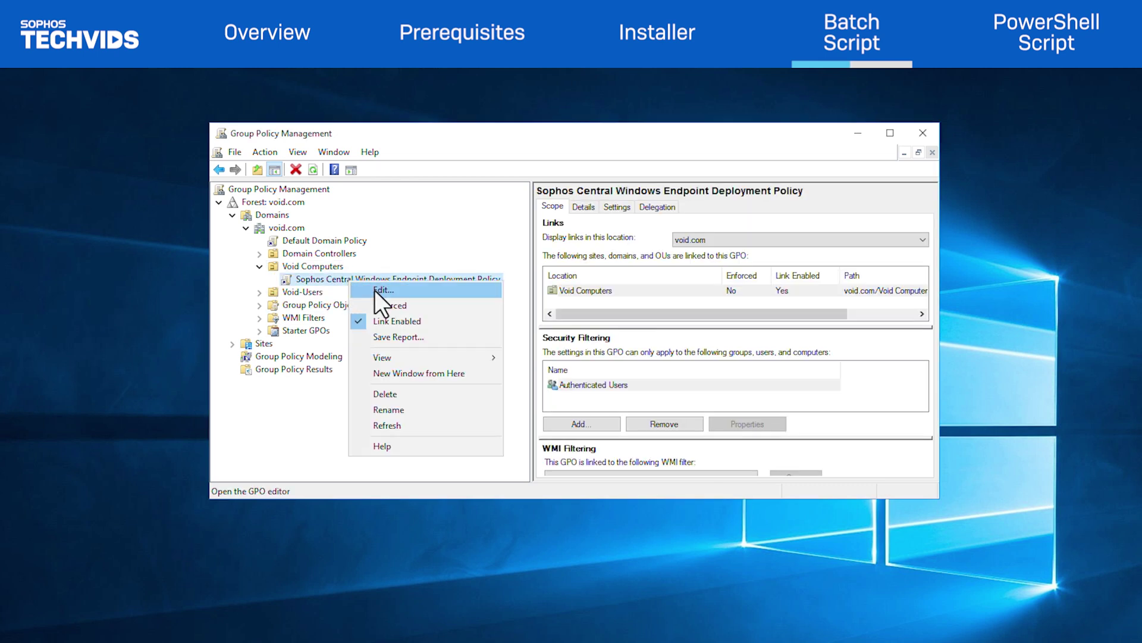
- Edit the GPO, open Windows Settings > Scripts Startup properties, and show its files
click(373, 289)
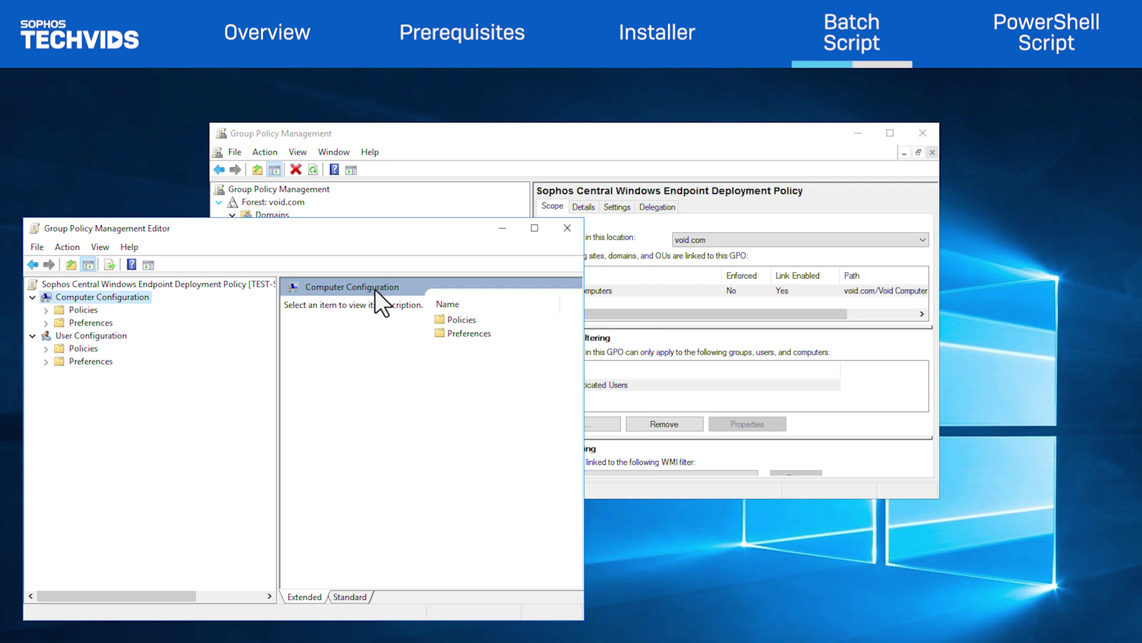
double_click(103, 311)
double_click(109, 335)
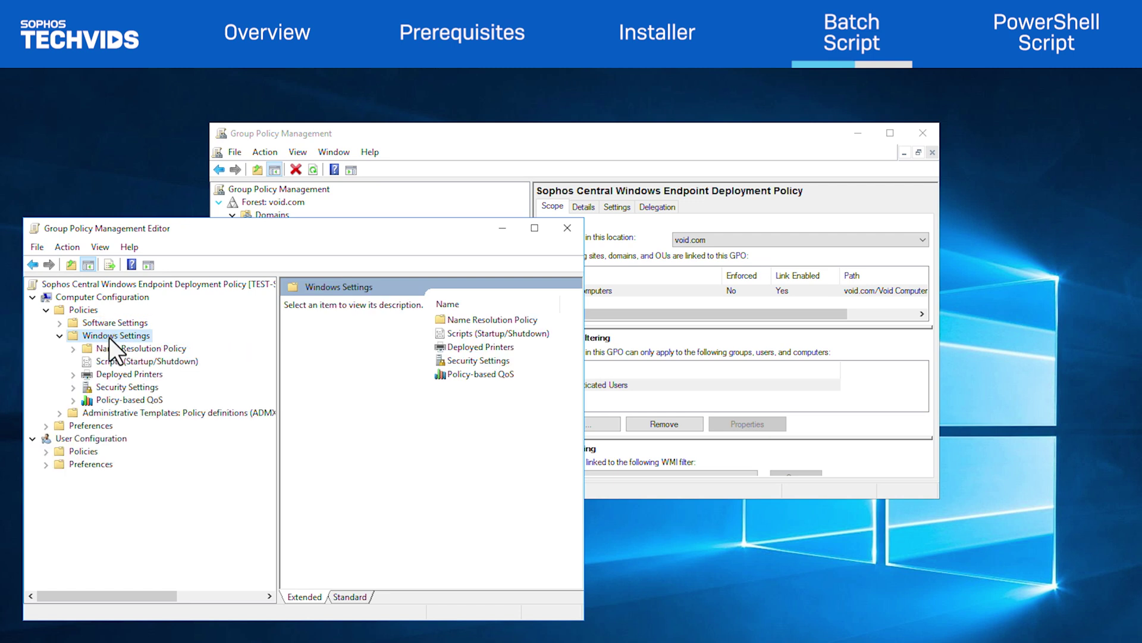
click(111, 359)
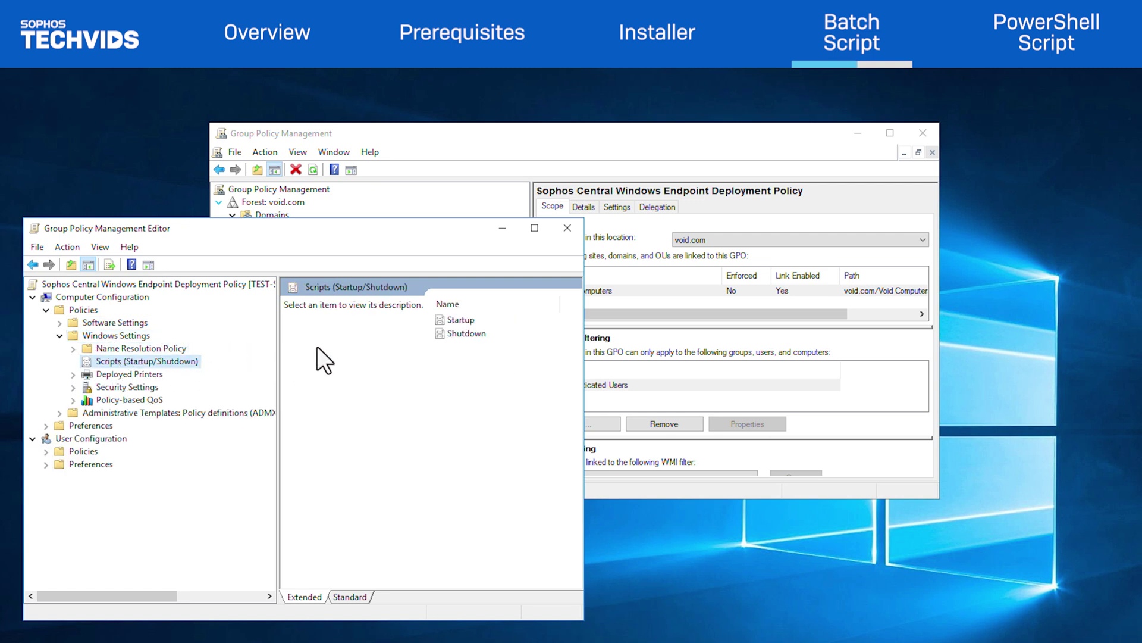
double_click(439, 322)
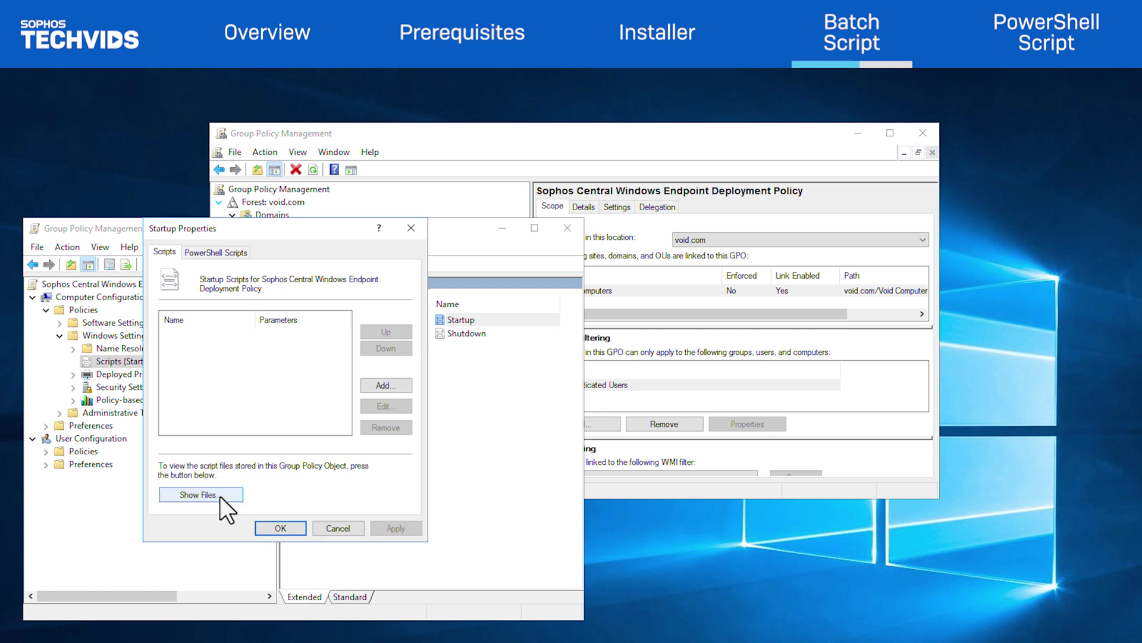
click(201, 494)
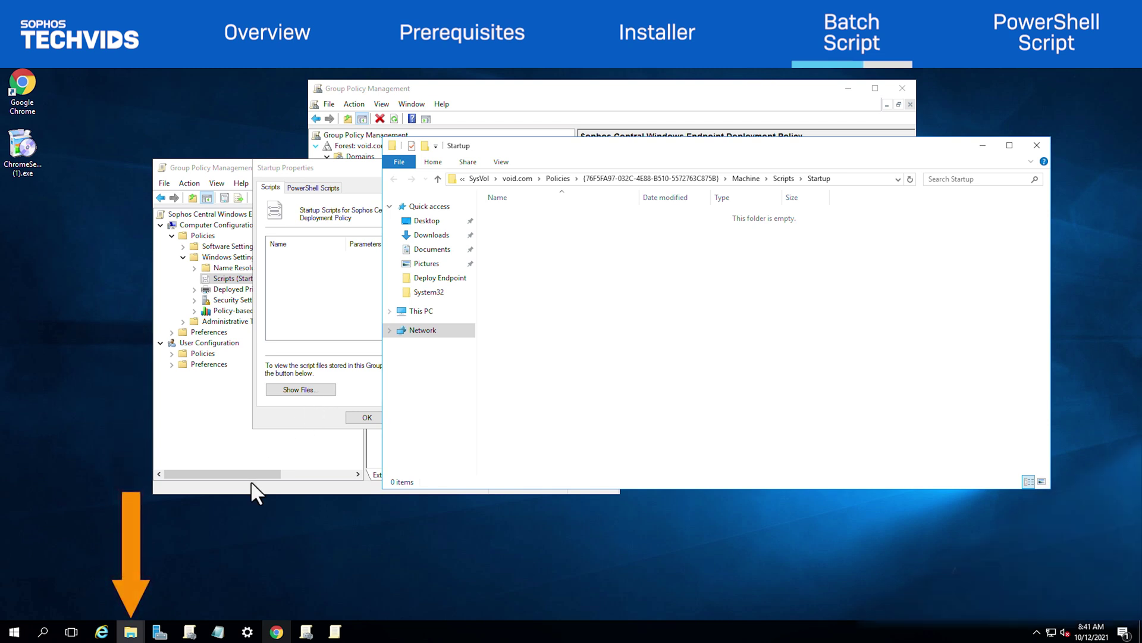
- Copy the batch install script from Deploy Endpoint into the GPO's Startup folder
click(131, 632)
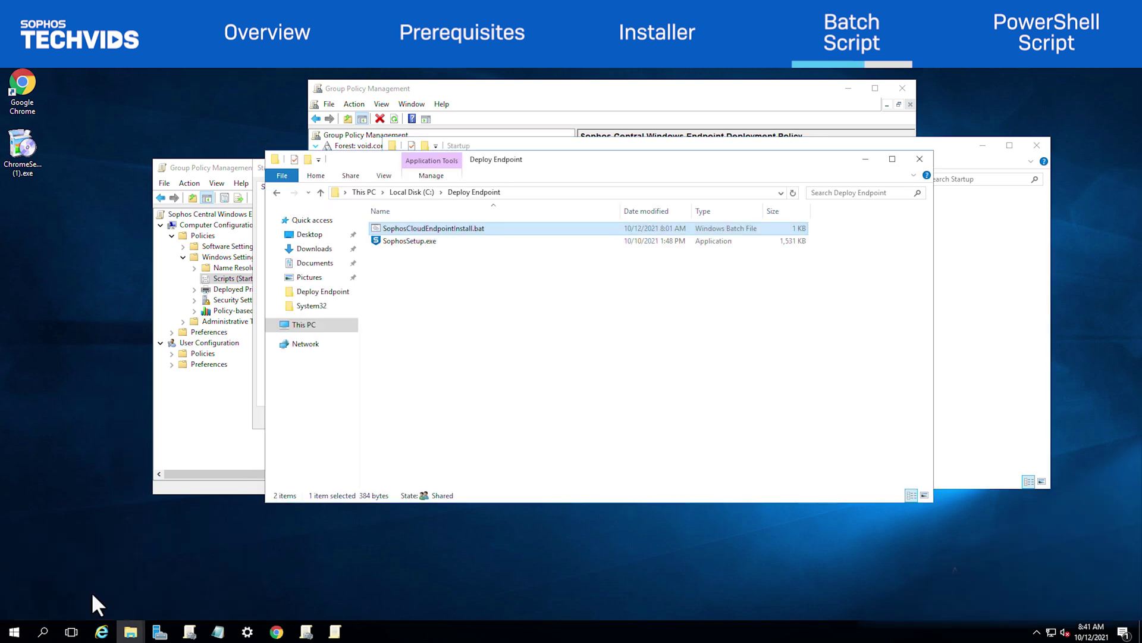
right_click(450, 231)
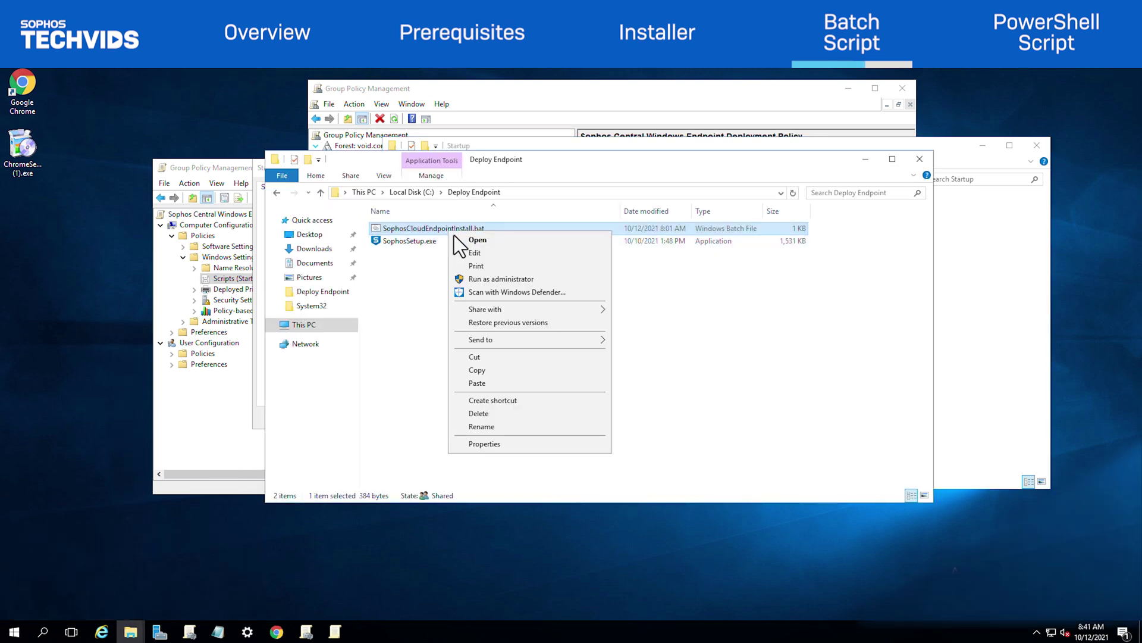
click(480, 370)
click(968, 314)
right_click(629, 273)
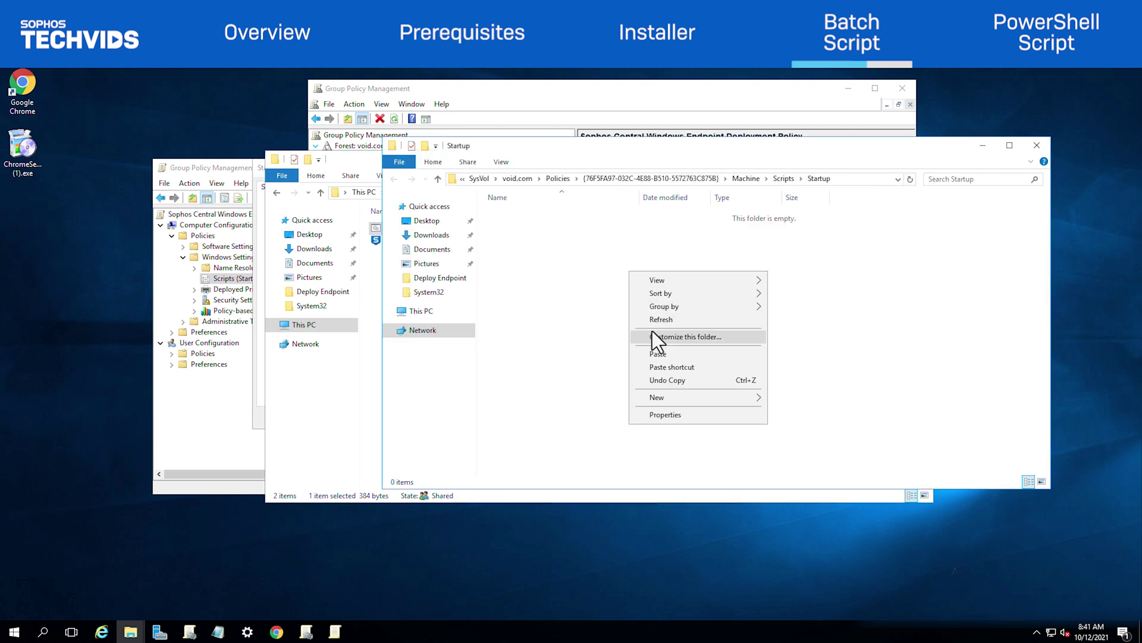
click(664, 354)
click(1037, 145)
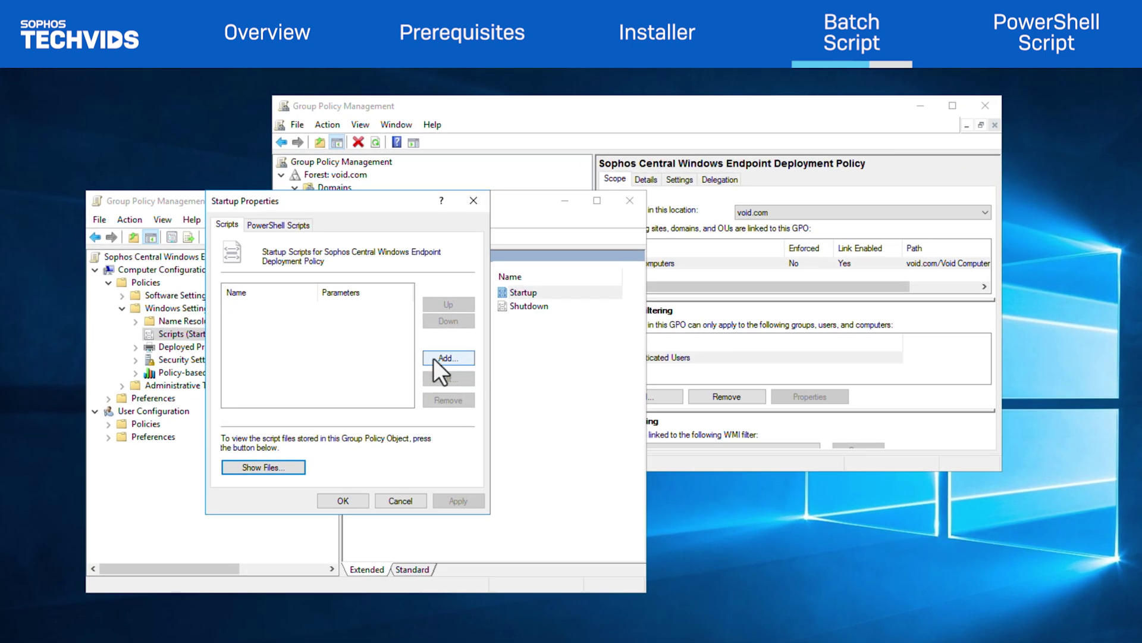
- Add SophosCloudEndpointInstall.bat as a startup script and apply it
click(433, 358)
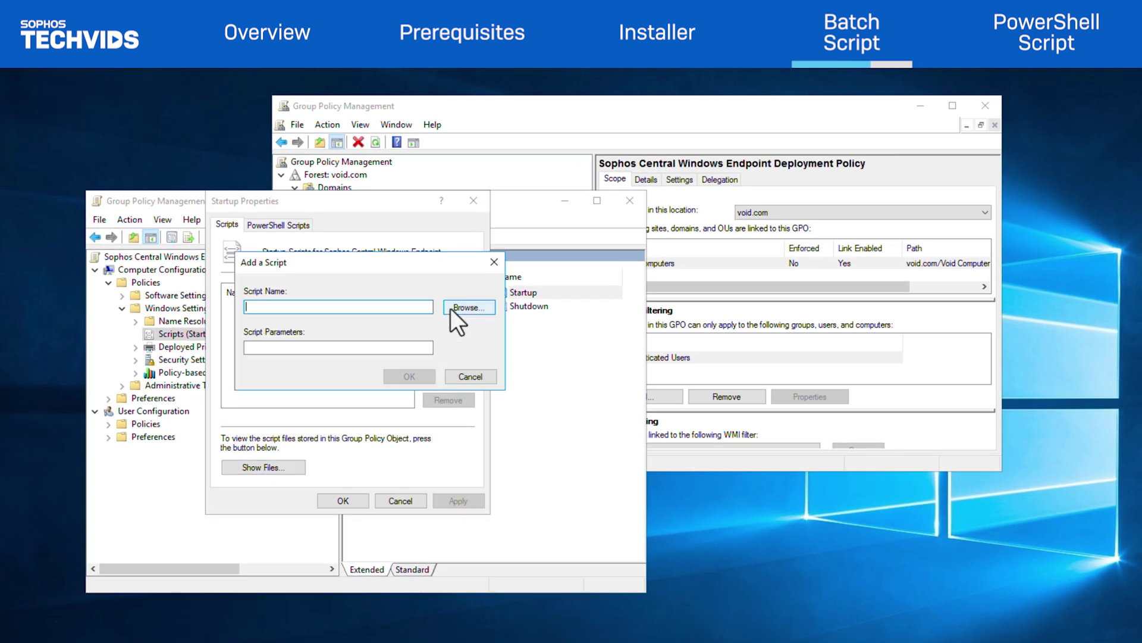
click(451, 308)
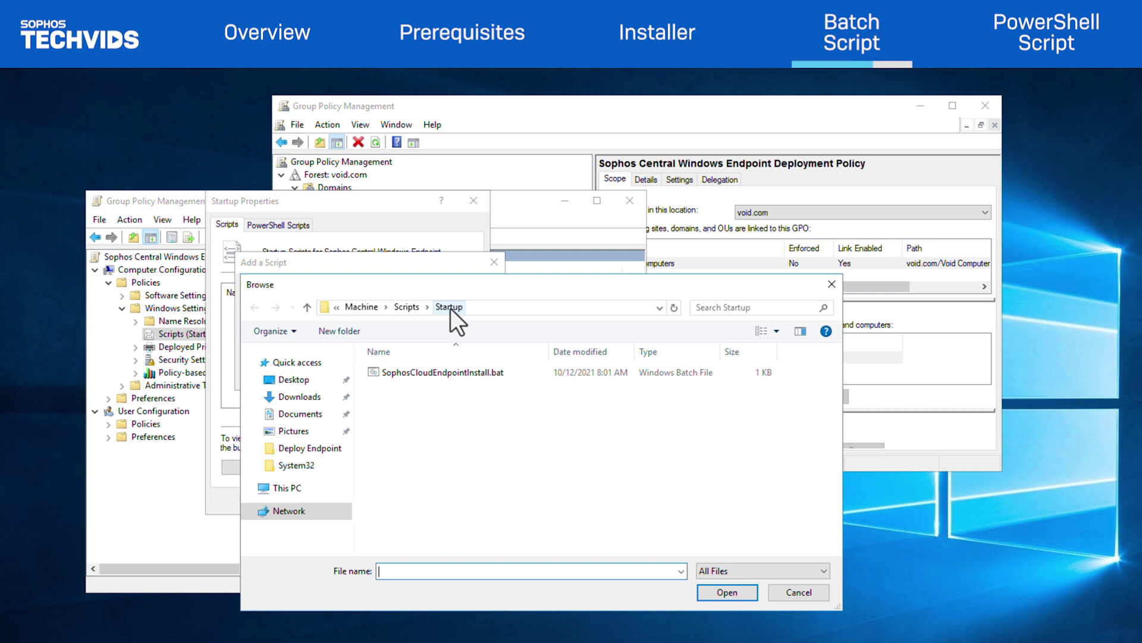
click(420, 372)
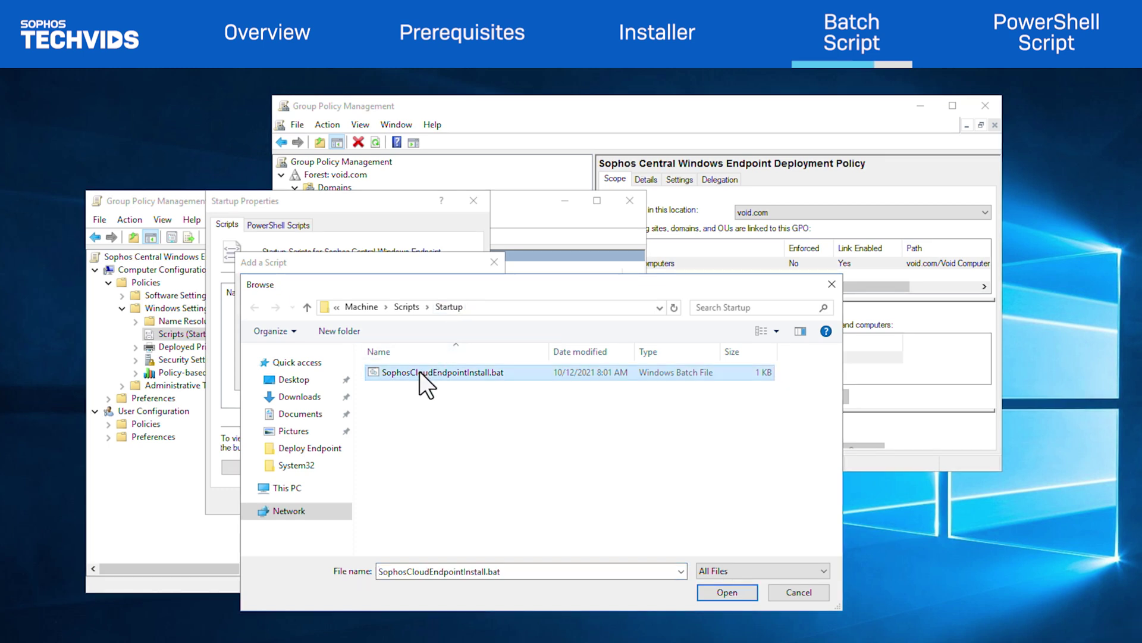
click(708, 599)
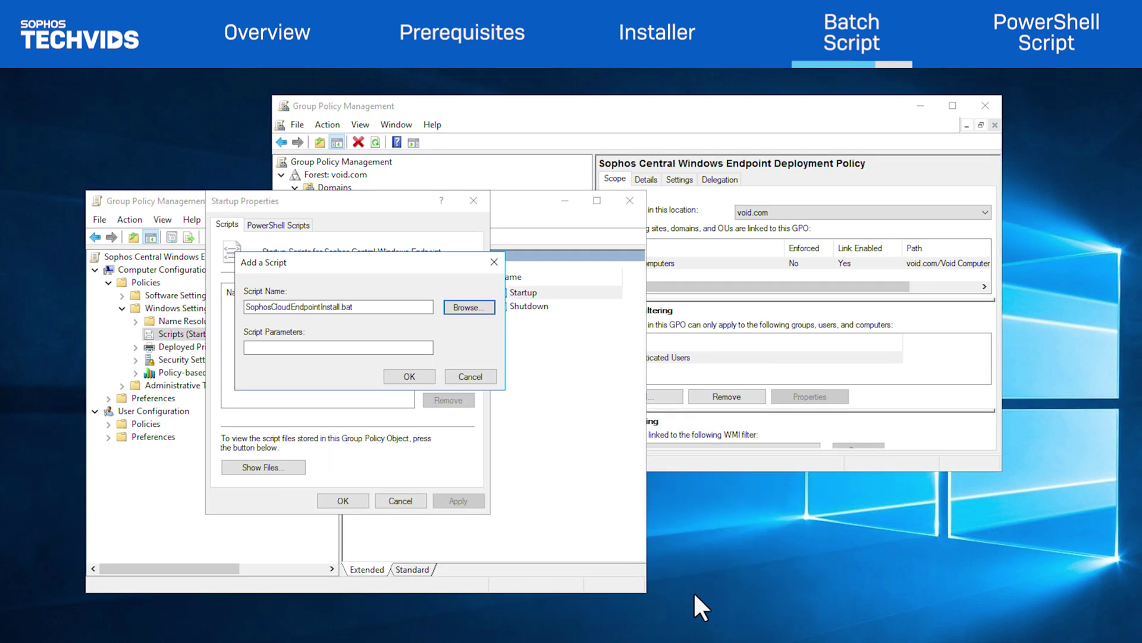
click(407, 378)
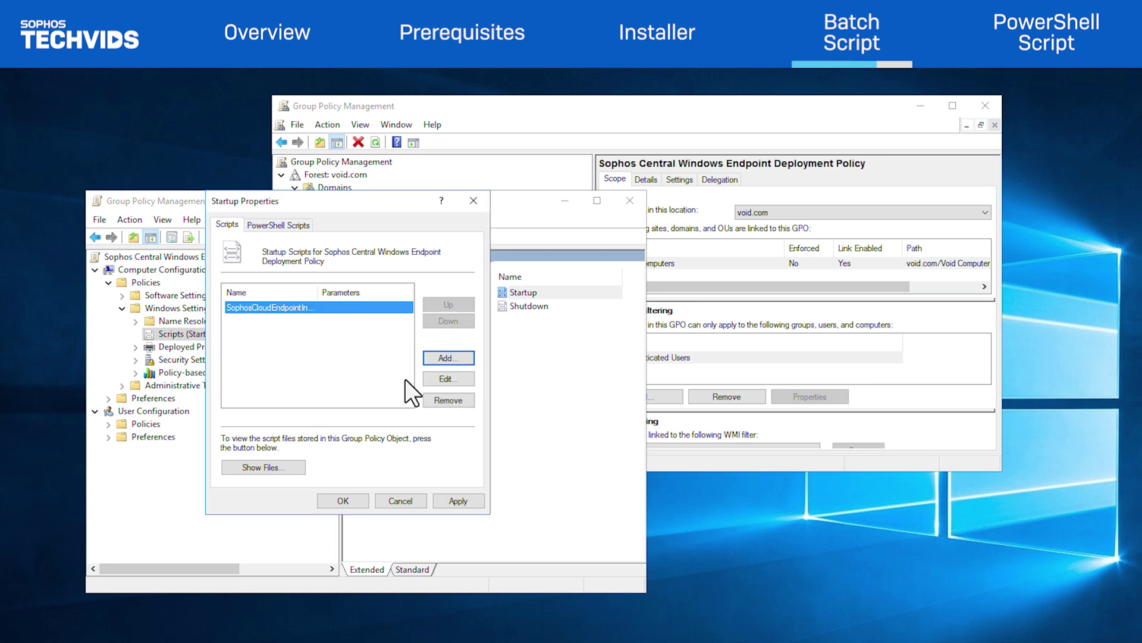
click(448, 502)
- Close Startup properties and check the GPO's Void Computers link and Authenticated Users filtering
click(342, 501)
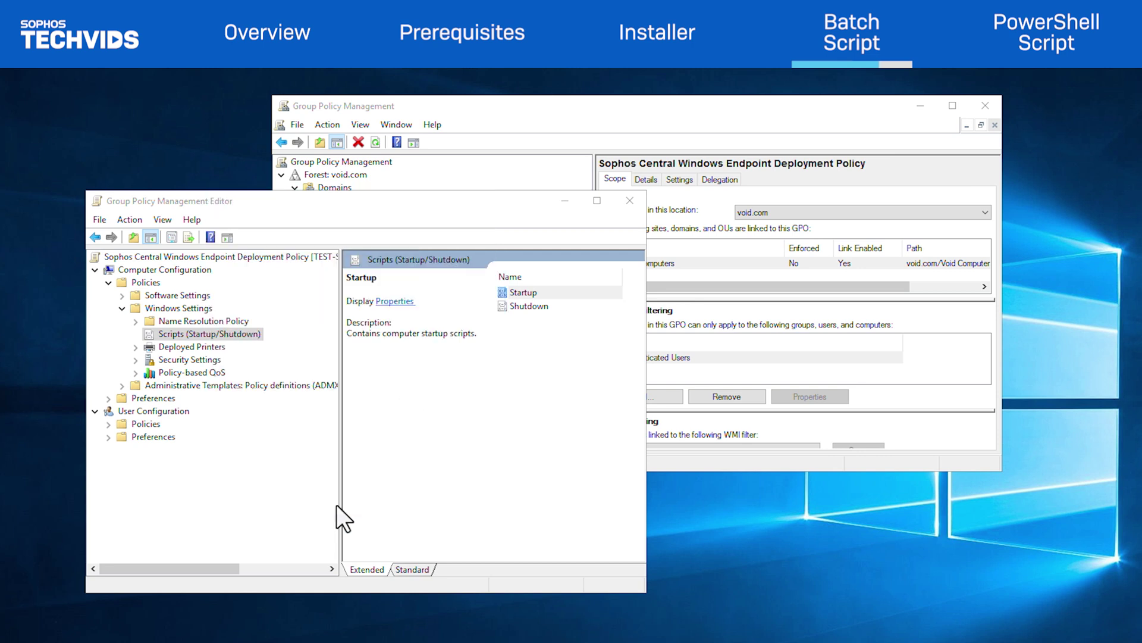
key(alt+Tab)
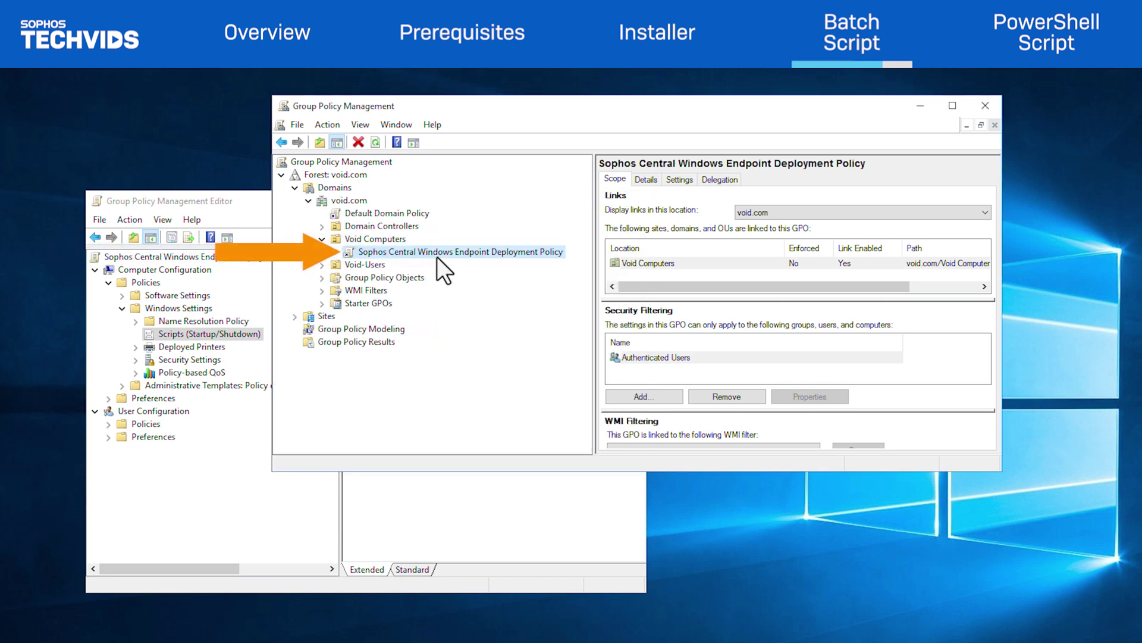
key(Tab)
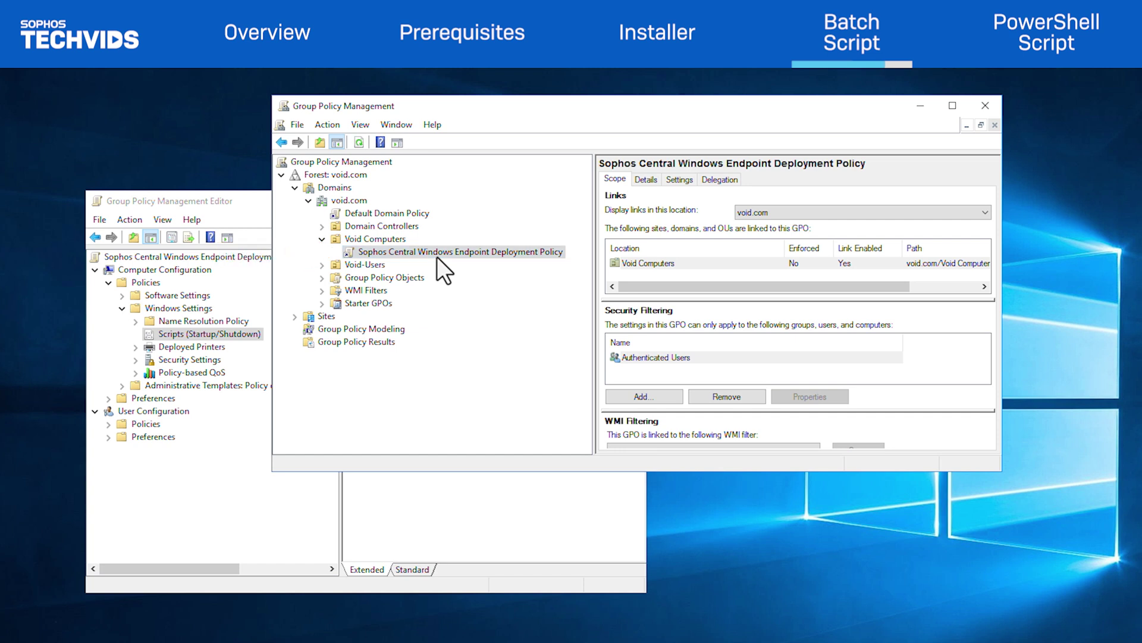
click(639, 263)
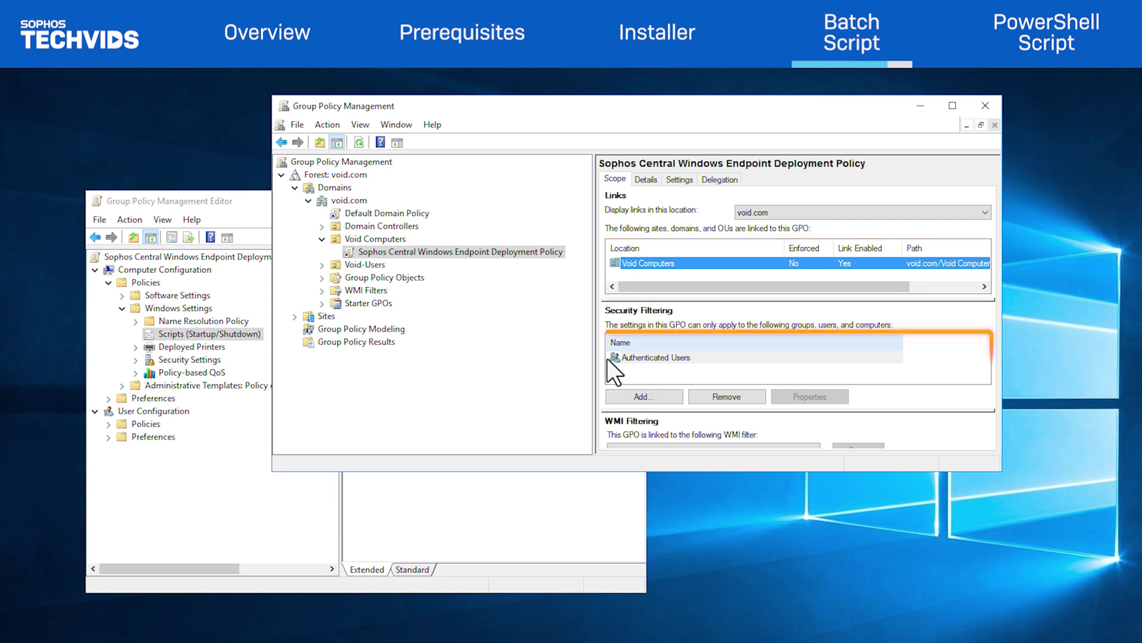
click(636, 361)
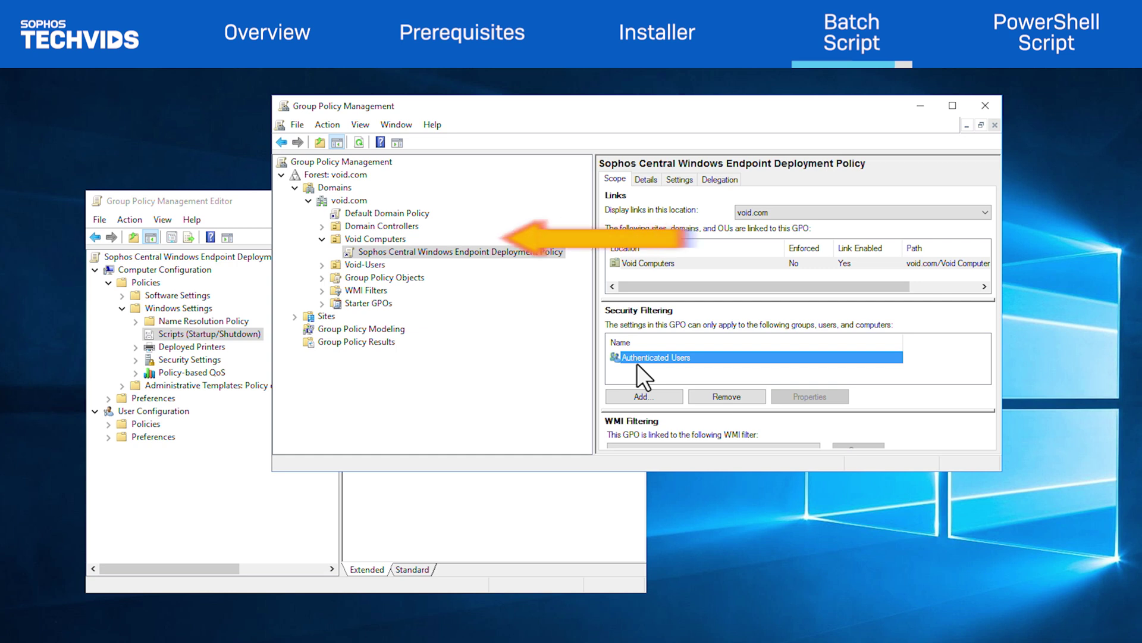
- Force a Group Policy Update on Void Computers, confirm, and close the 1-computer success results
right_click(384, 243)
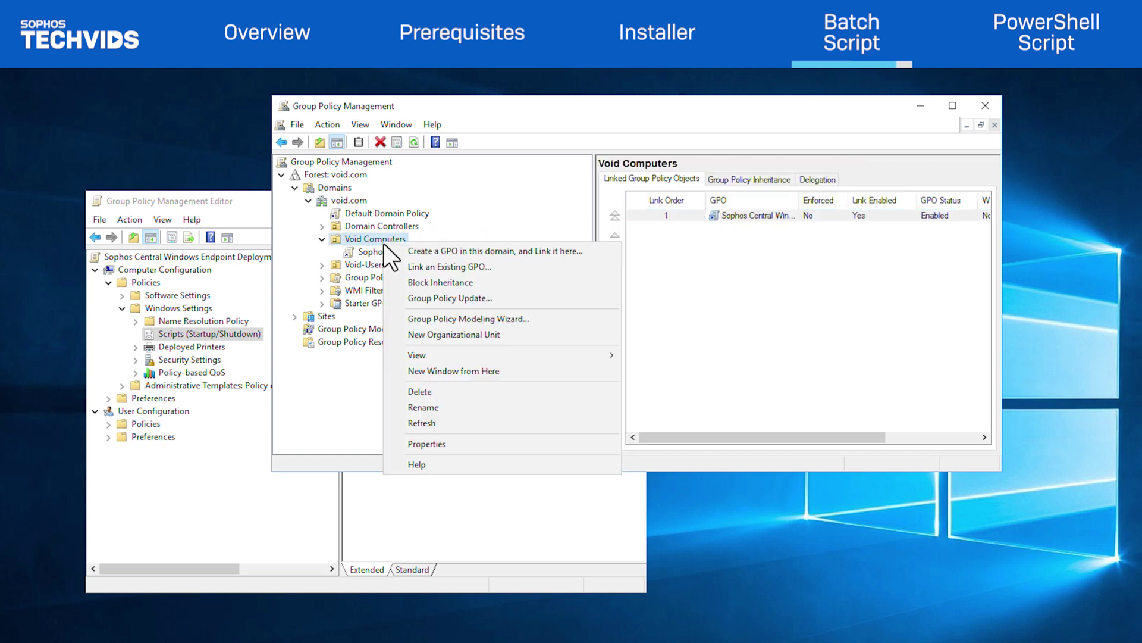
click(424, 300)
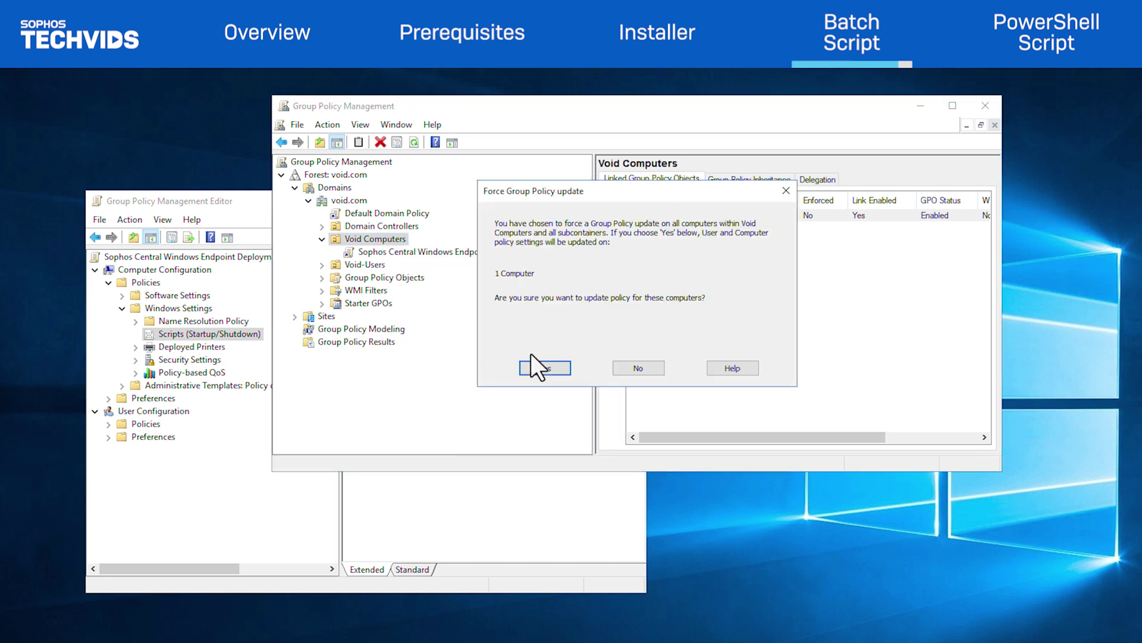
click(555, 367)
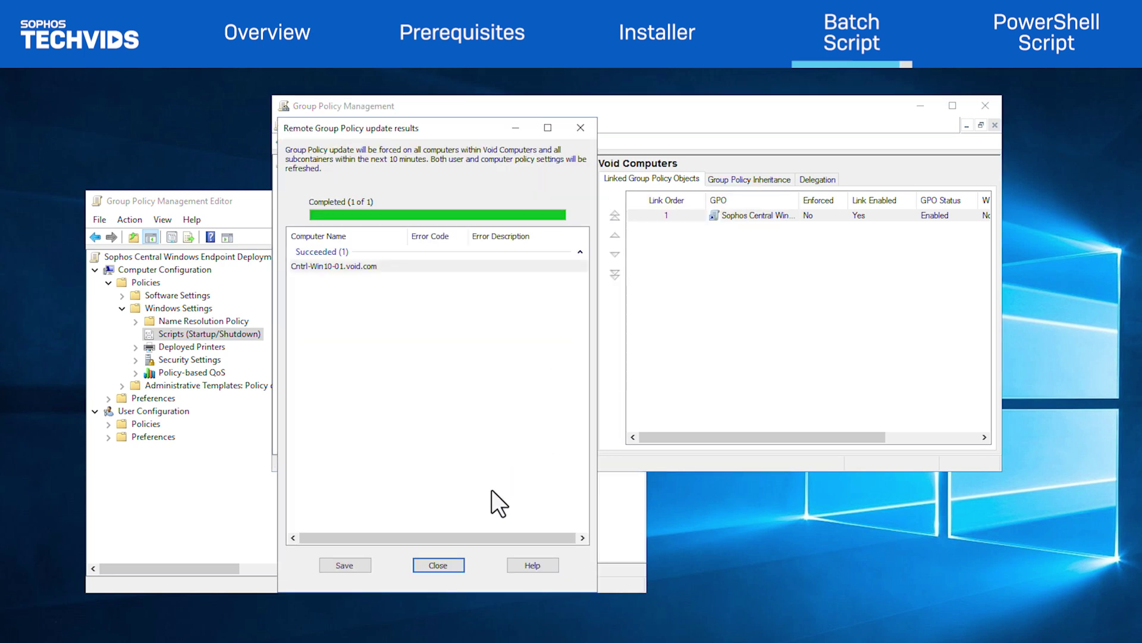
click(426, 565)
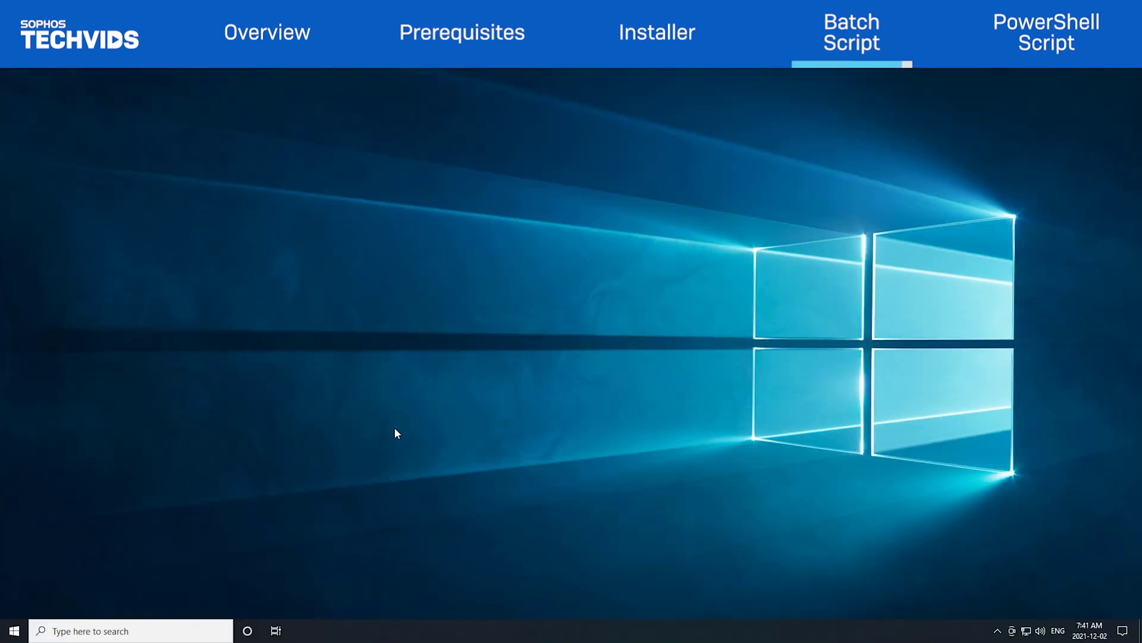
- Run gpupdate /force in a Command Prompt started as administrator
key(super)
text(cmd)
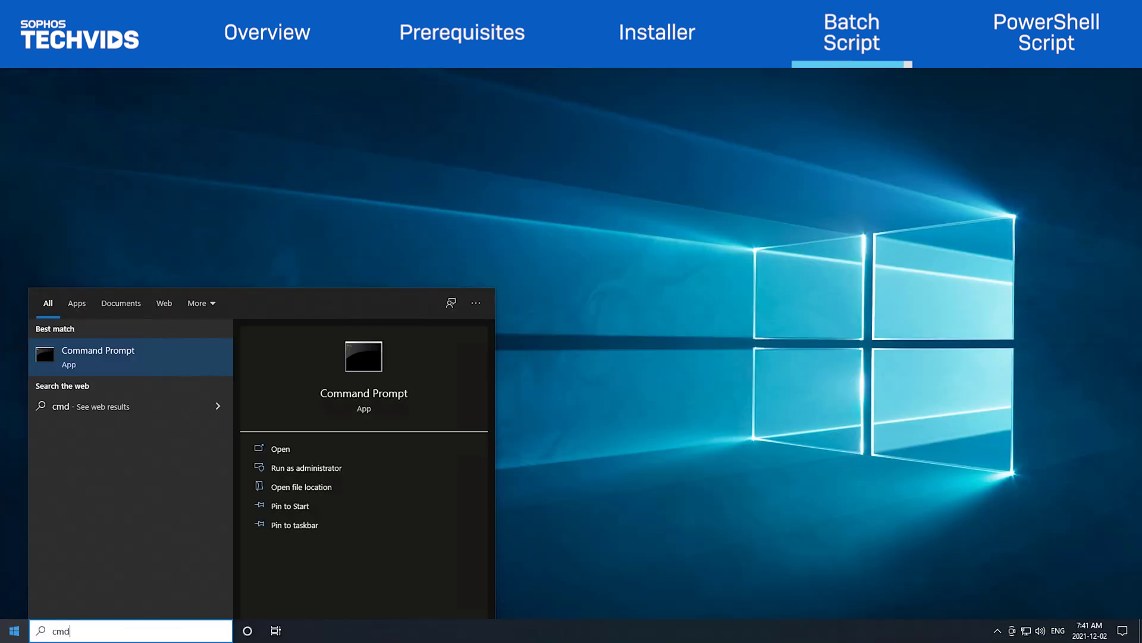
key(ctrl+shift+Return)
key(Left)
key(Return)
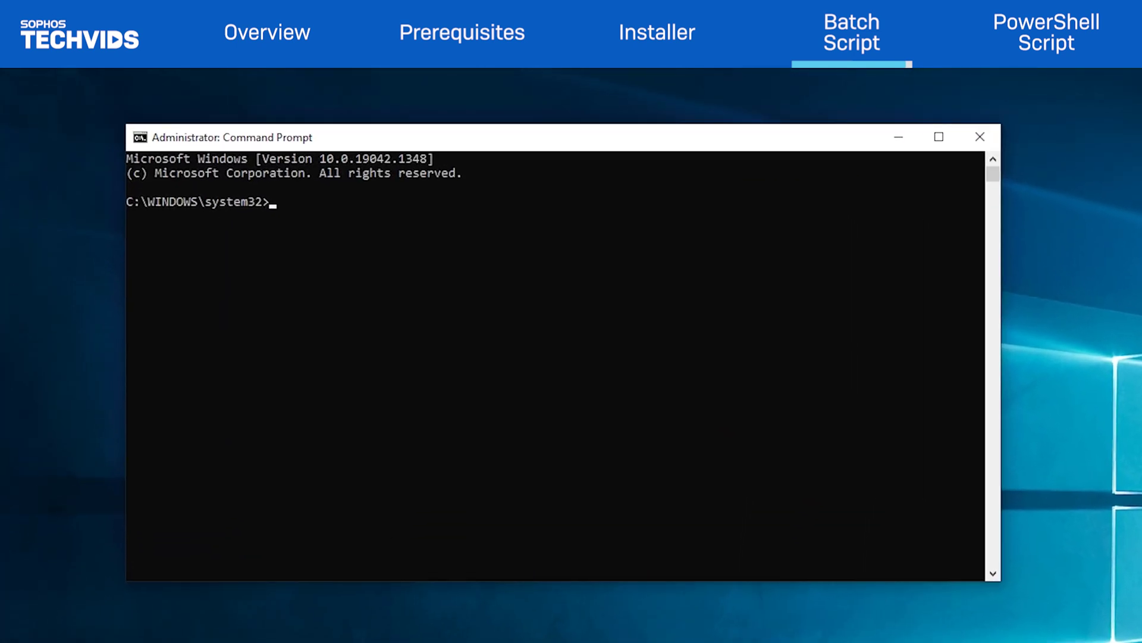
text(gpupdate /force)
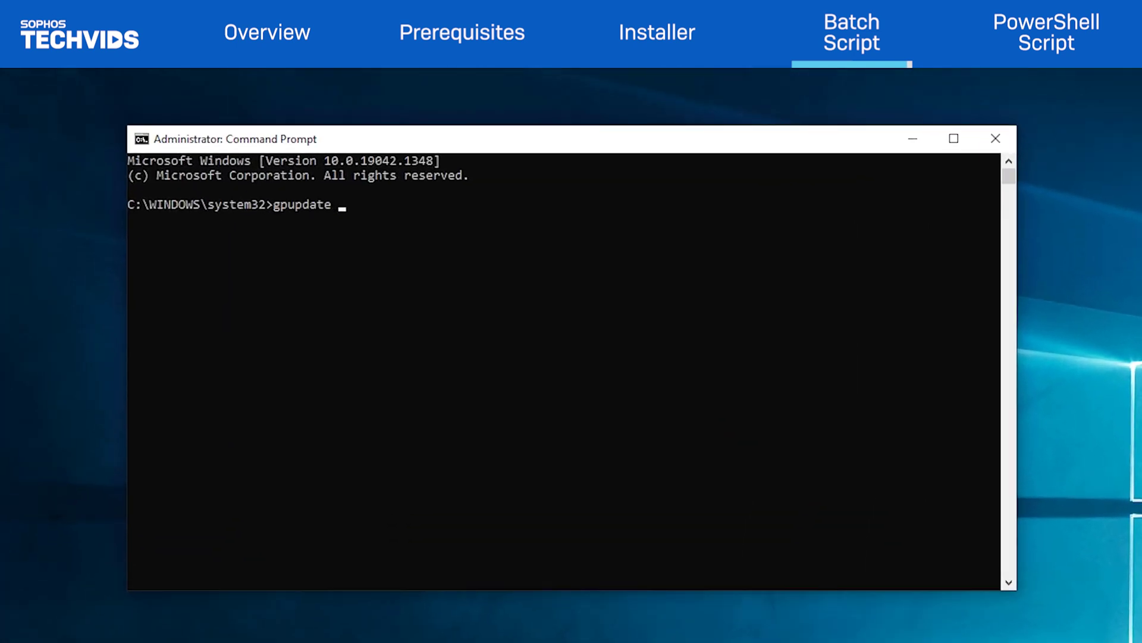
key(Return)
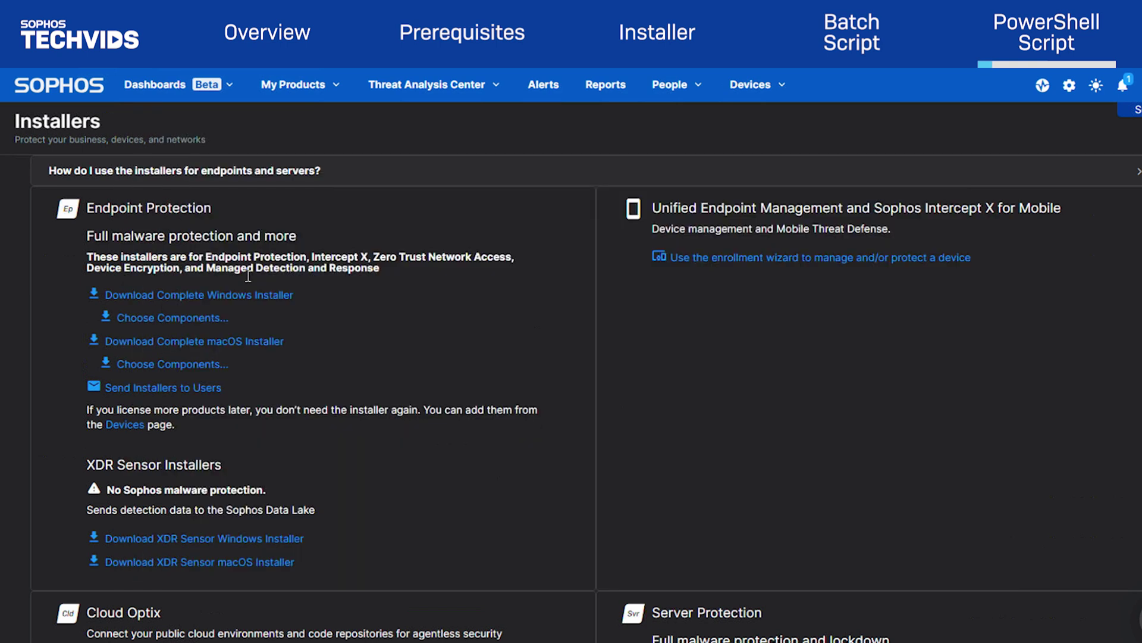
- Replace the script's placeholder download link with the copied Sophos installer link
right_click(206, 294)
click(257, 405)
key(alt+Tab)
drag(239, 191, 411, 191)
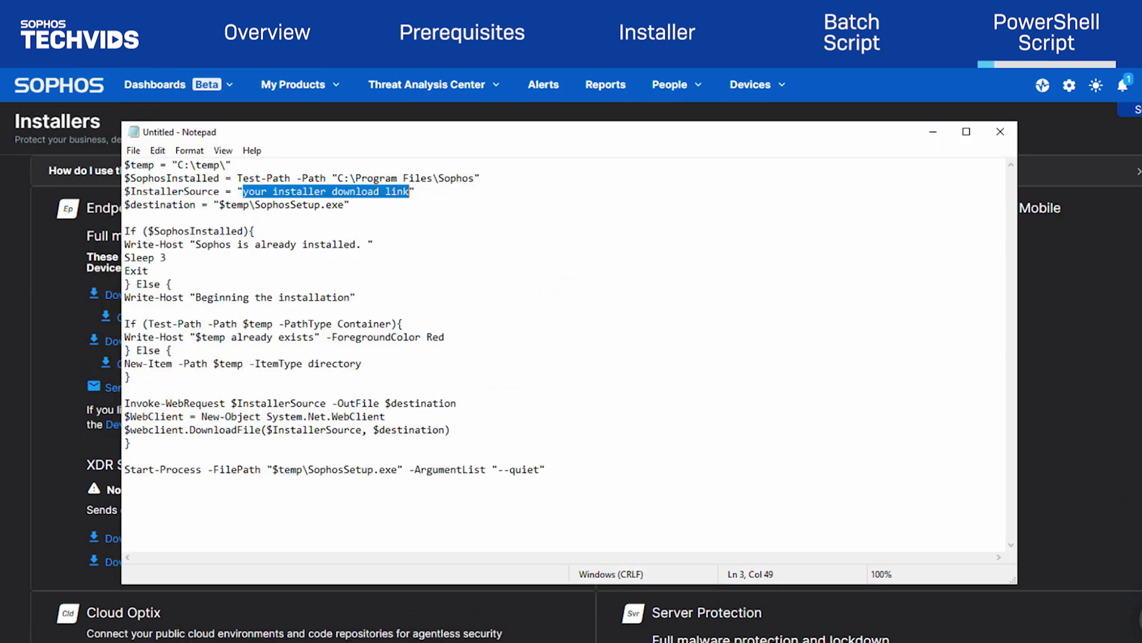
key(ctrl+v)
- Save the script on the desktop as SophosCentralEndpointInstall.ps1 using the All Files type
click(133, 151)
click(149, 215)
text(SophosCentralEndpointInst)
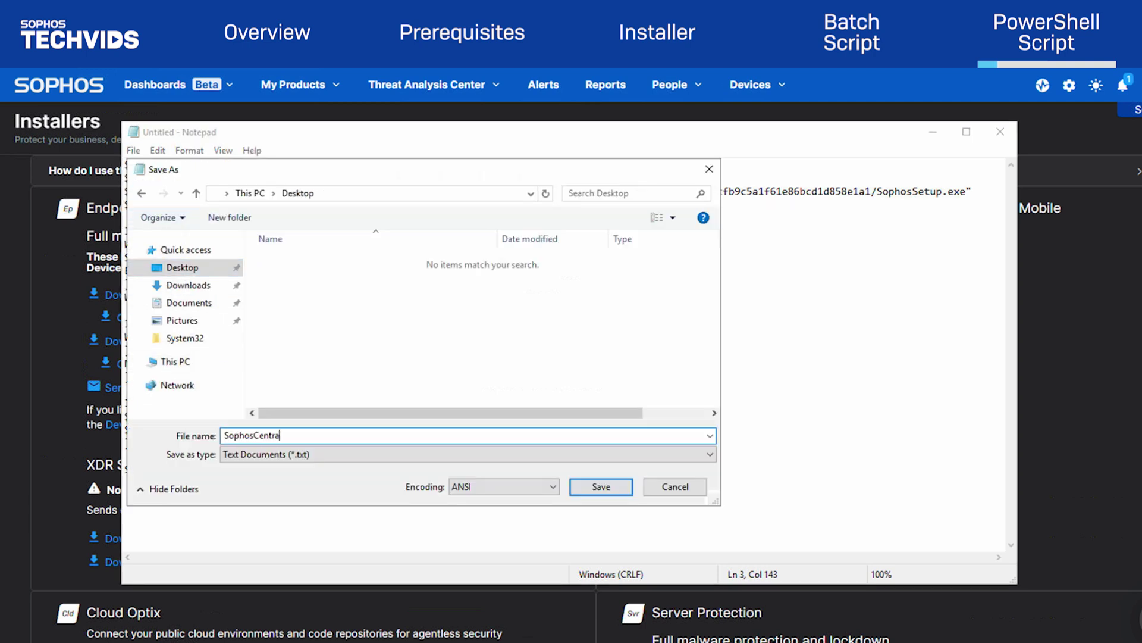
click(347, 454)
click(301, 481)
click(591, 492)
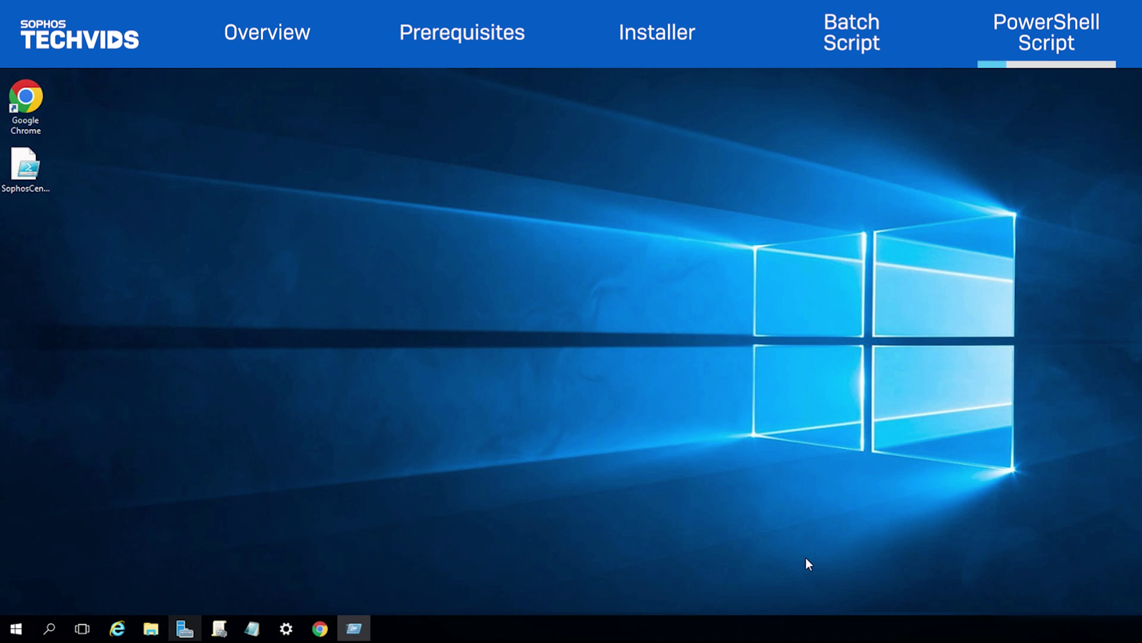
- Run gpmc.msc from the Run prompt to reopen Group Policy Management
key(super+r)
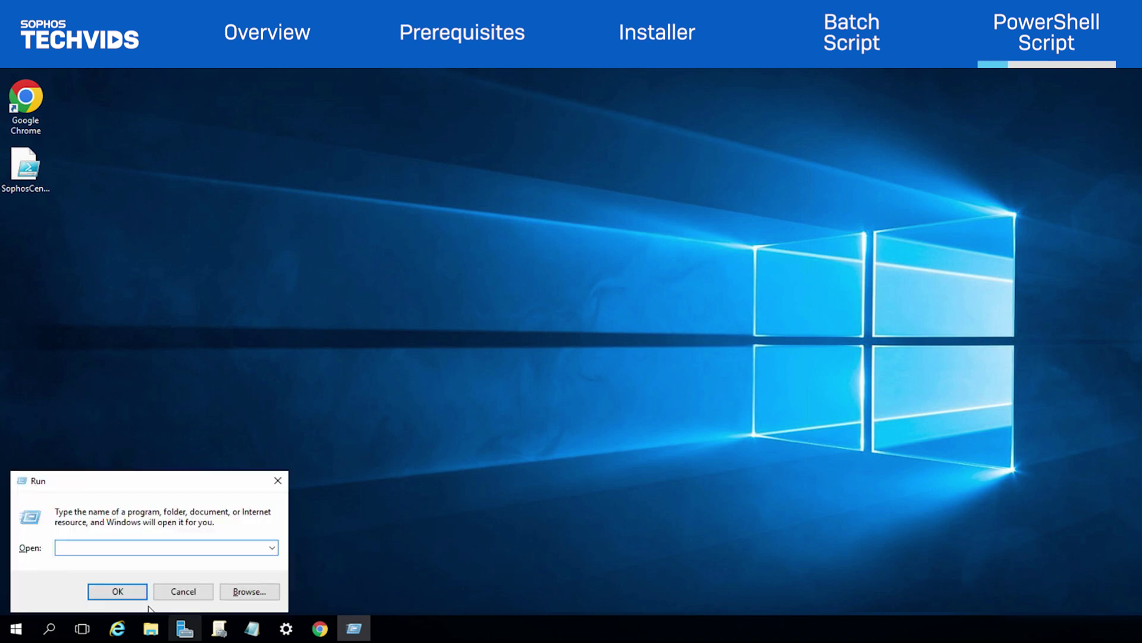
text(gpmc.msc)
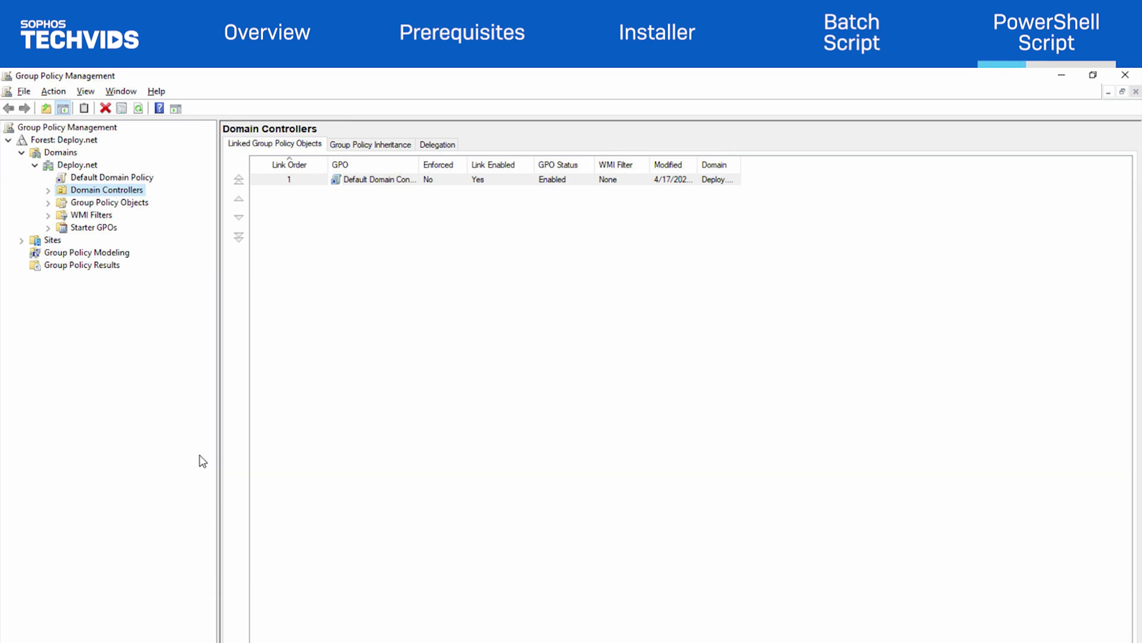
- Create the linked GPO 'Sophos Central Windows Endpoint Deployment' under Domain Controllers and expand the OU
right_click(92, 194)
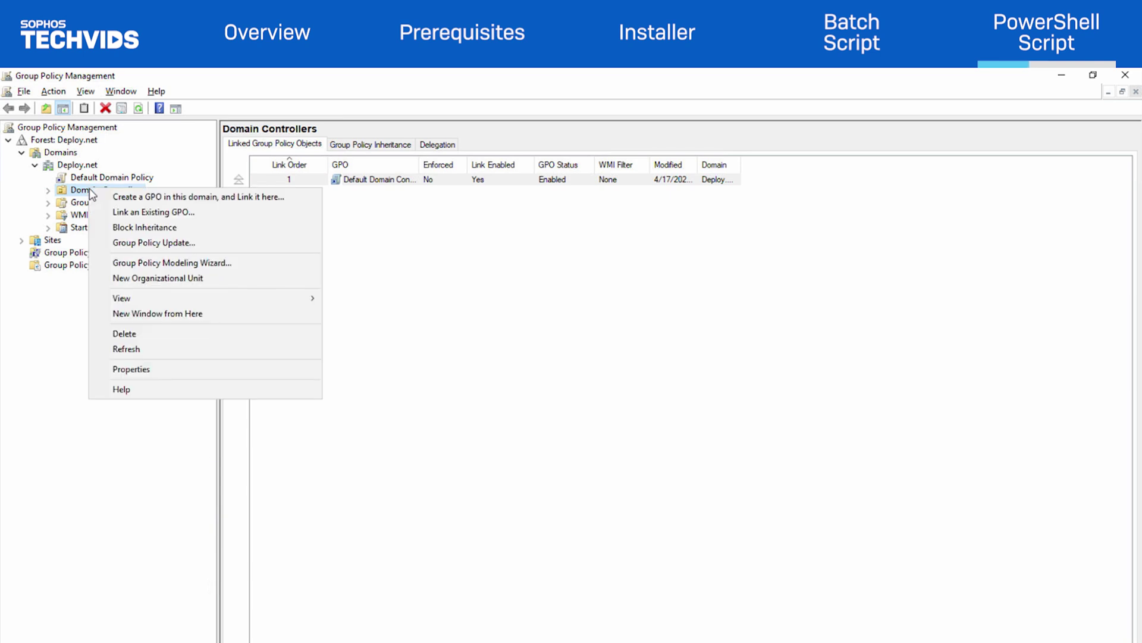
click(133, 196)
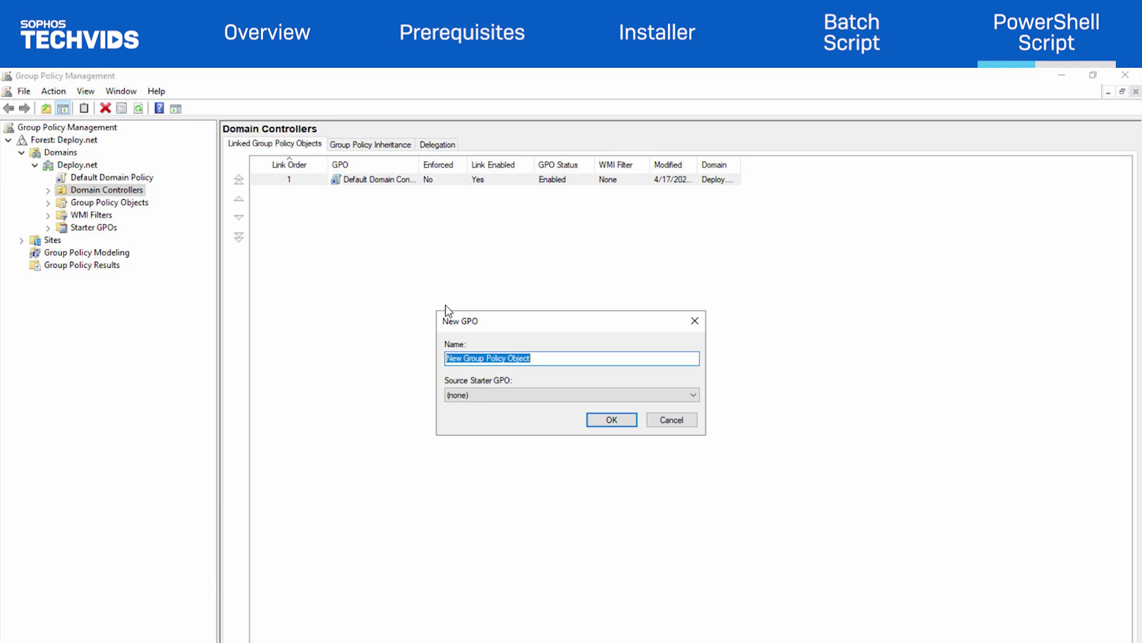
text(Sophos Central)
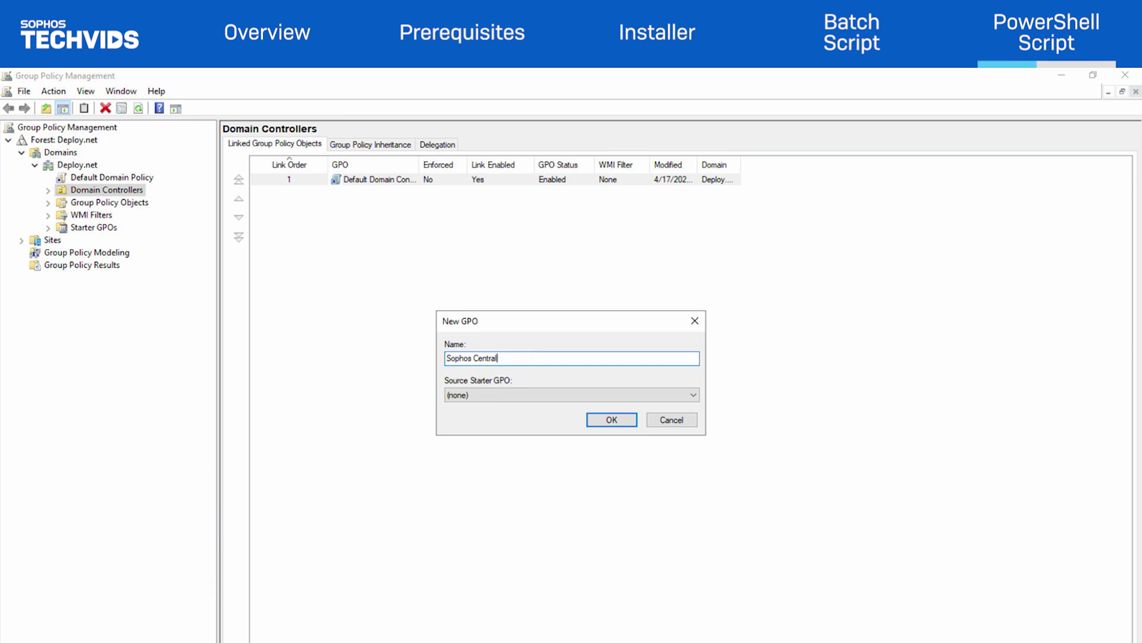
text( Windows Endpoint Deployment)
click(609, 420)
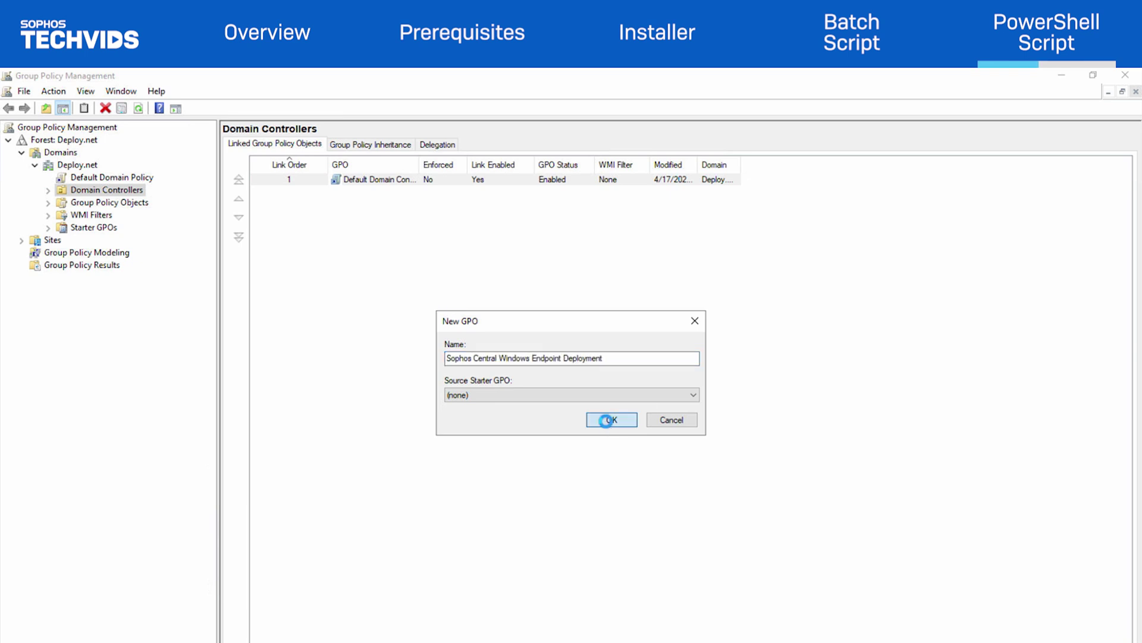
click(48, 191)
- Edit the new GPO and open its computer Startup script properties on the PowerShell Scripts tab
click(95, 214)
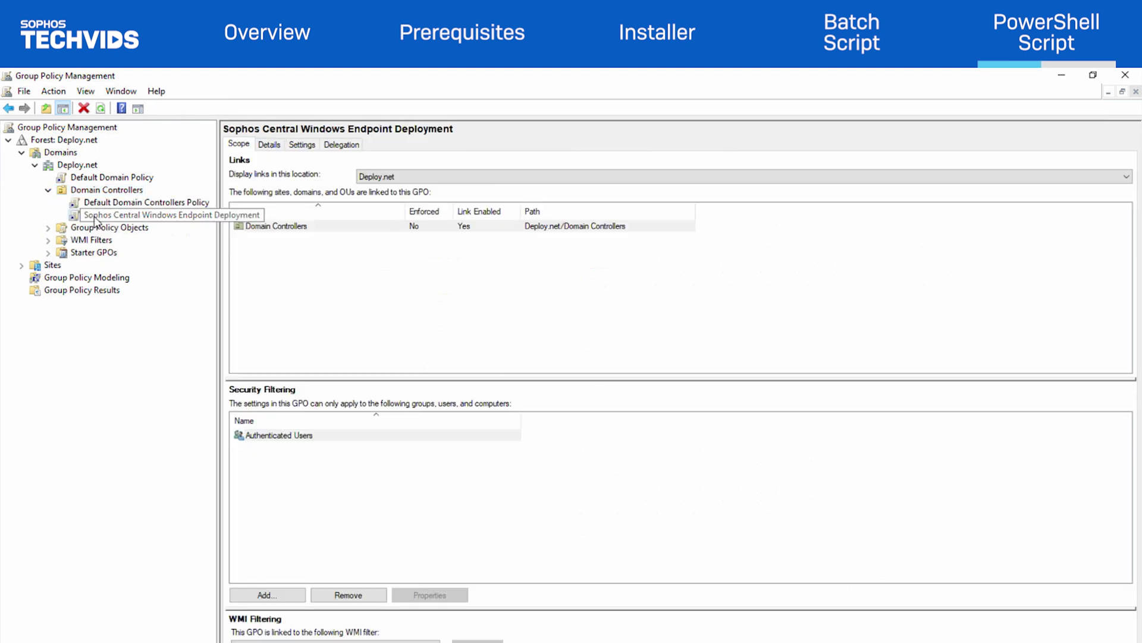
right_click(118, 215)
click(151, 225)
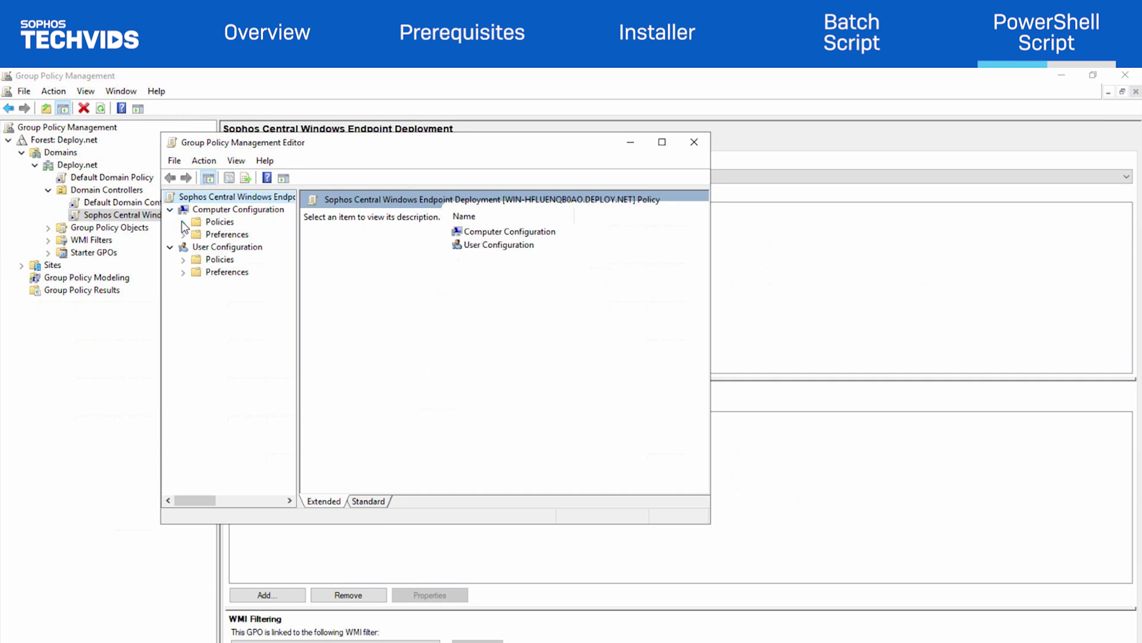
click(183, 221)
click(197, 247)
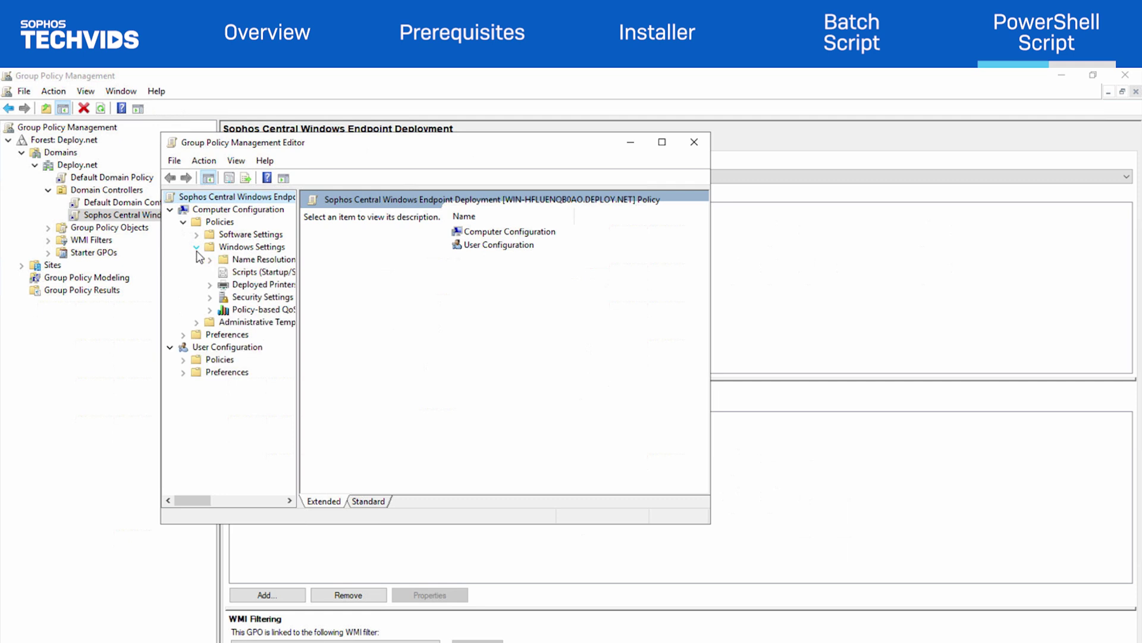
click(248, 275)
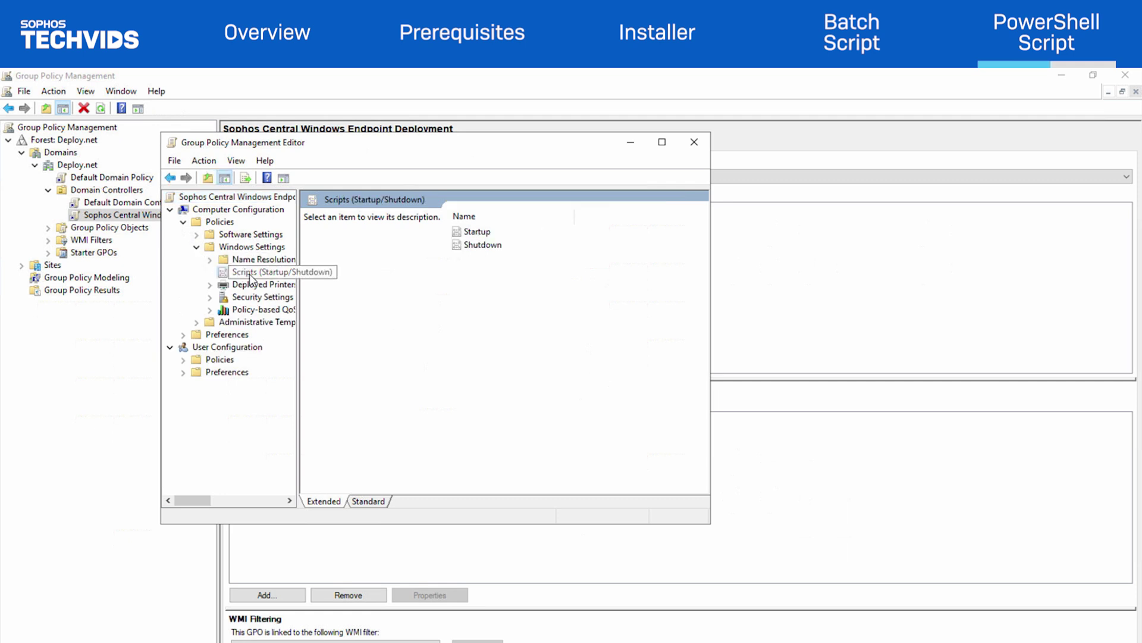
click(479, 235)
double_click(480, 235)
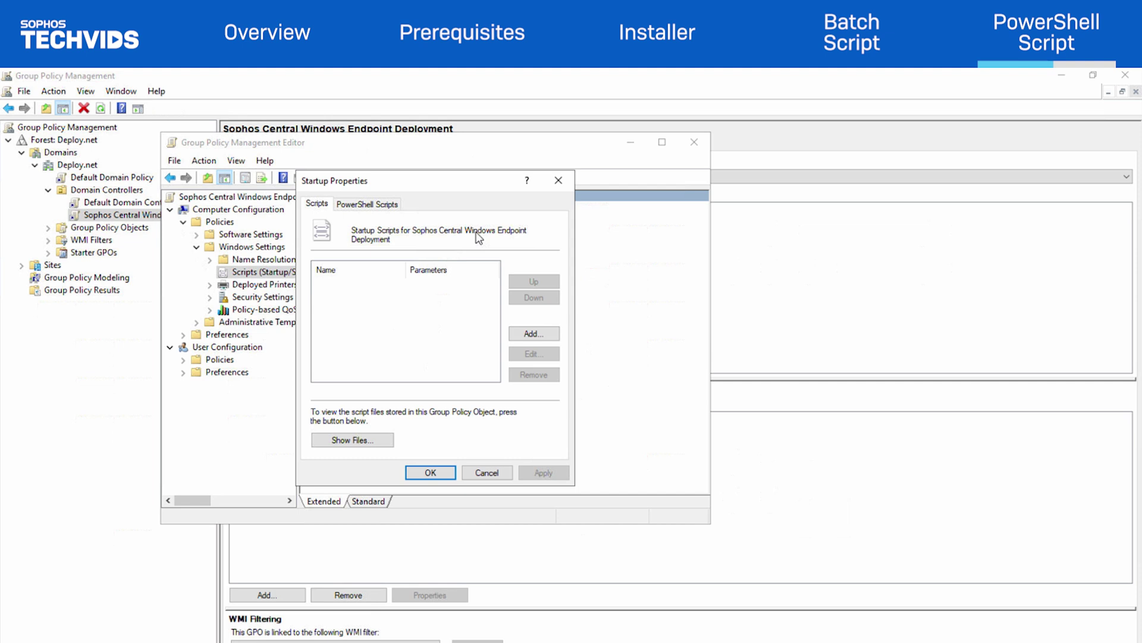
click(383, 205)
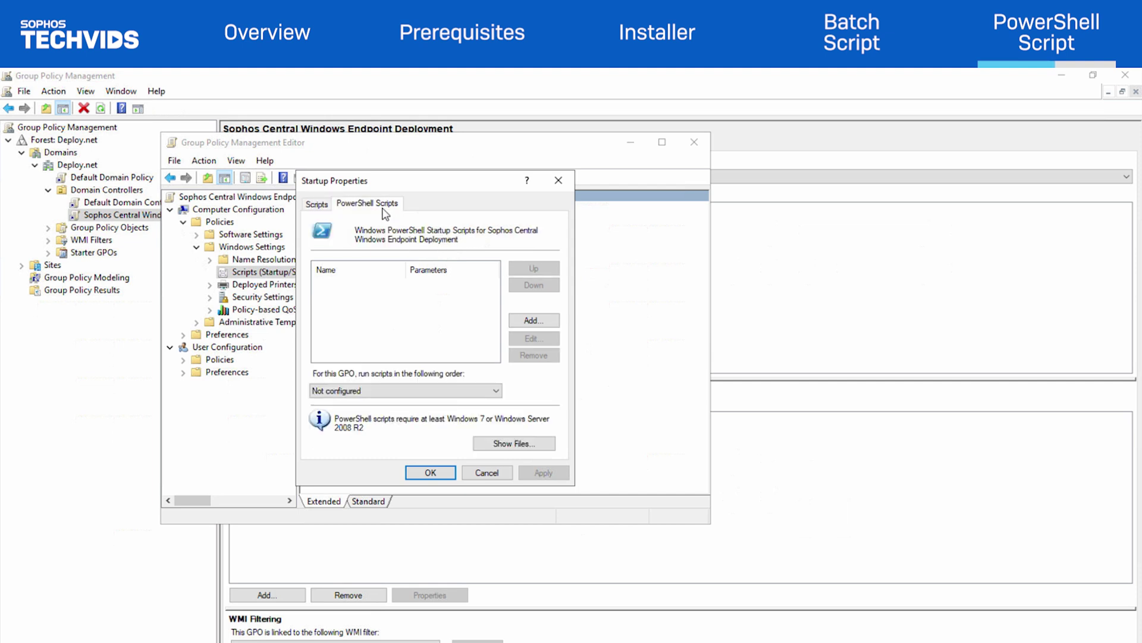
- Paste SophosCentralEndpointInstall from the Desktop into the GPO's Startup scripts folder
click(515, 444)
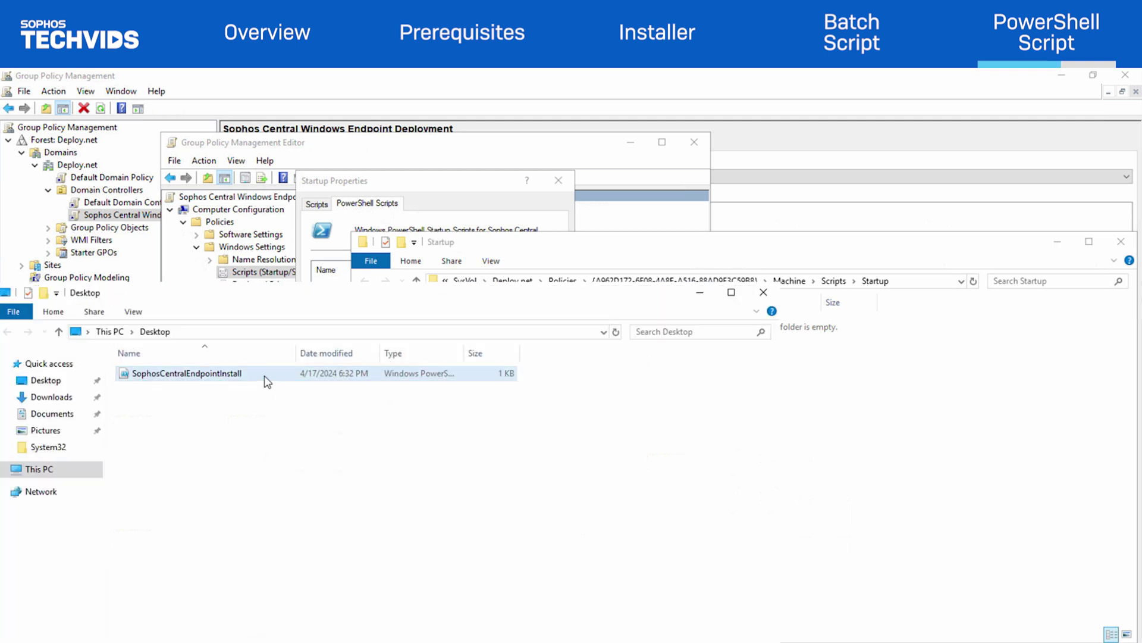
click(791, 258)
key(ctrl+v)
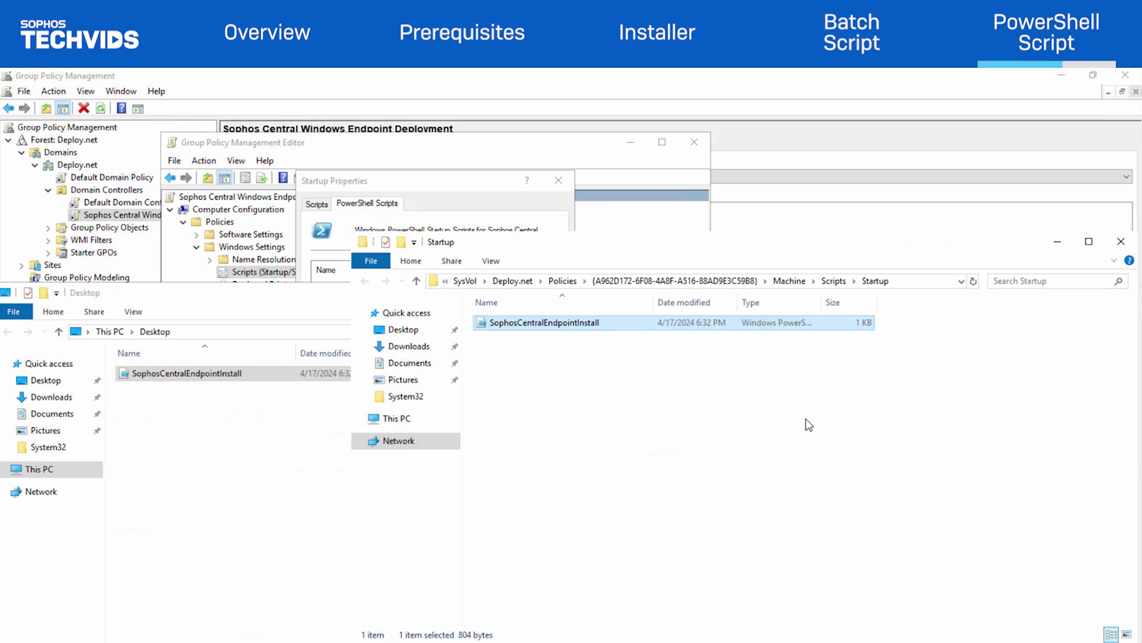
click(337, 313)
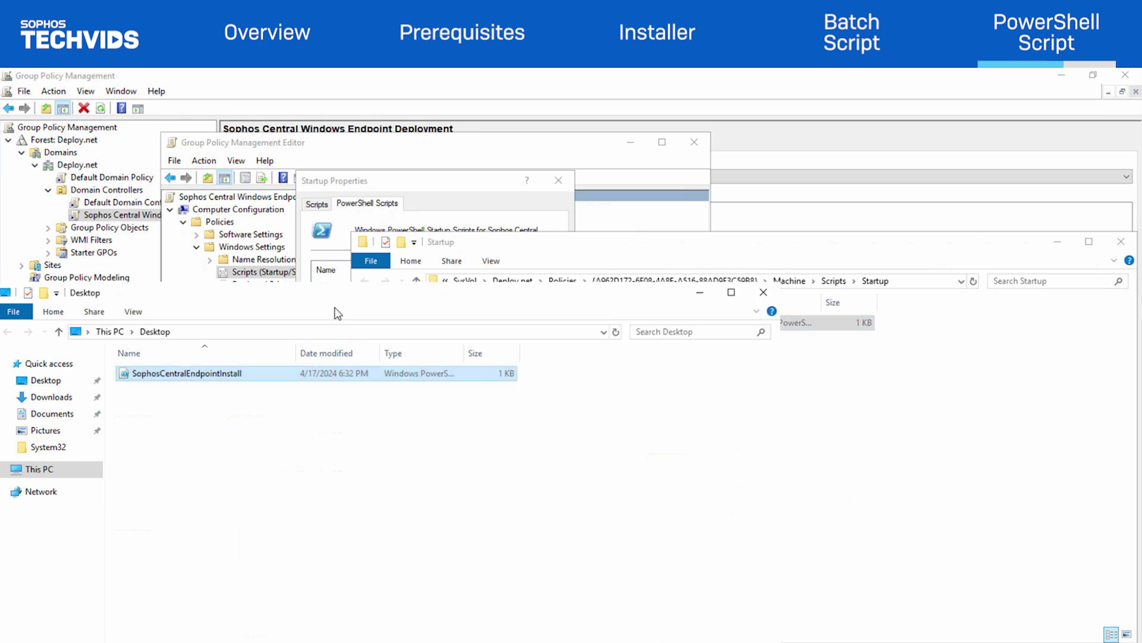
click(697, 292)
click(1056, 243)
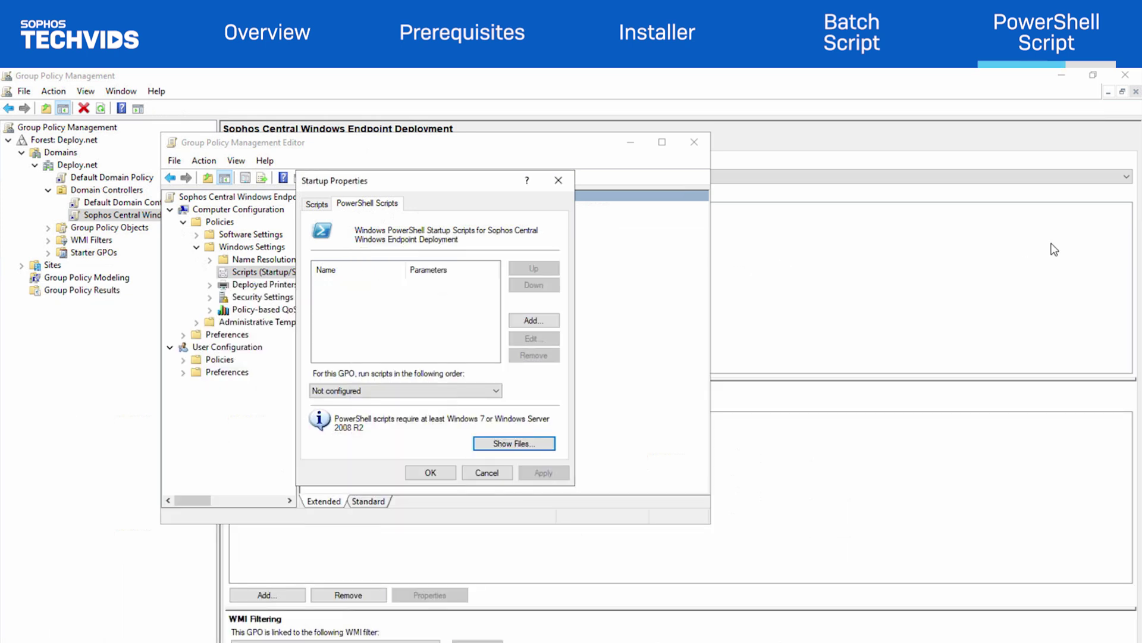
- Add SophosCentralEndpointInstall.ps1 as the PowerShell startup script, apply it, and close the editor
click(532, 321)
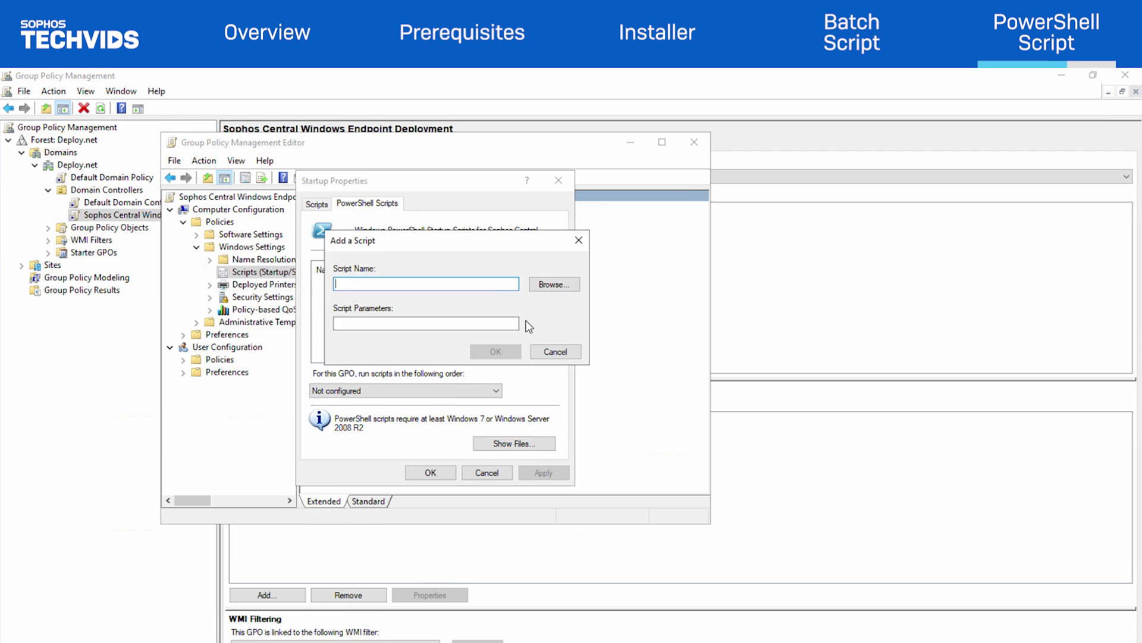
click(557, 286)
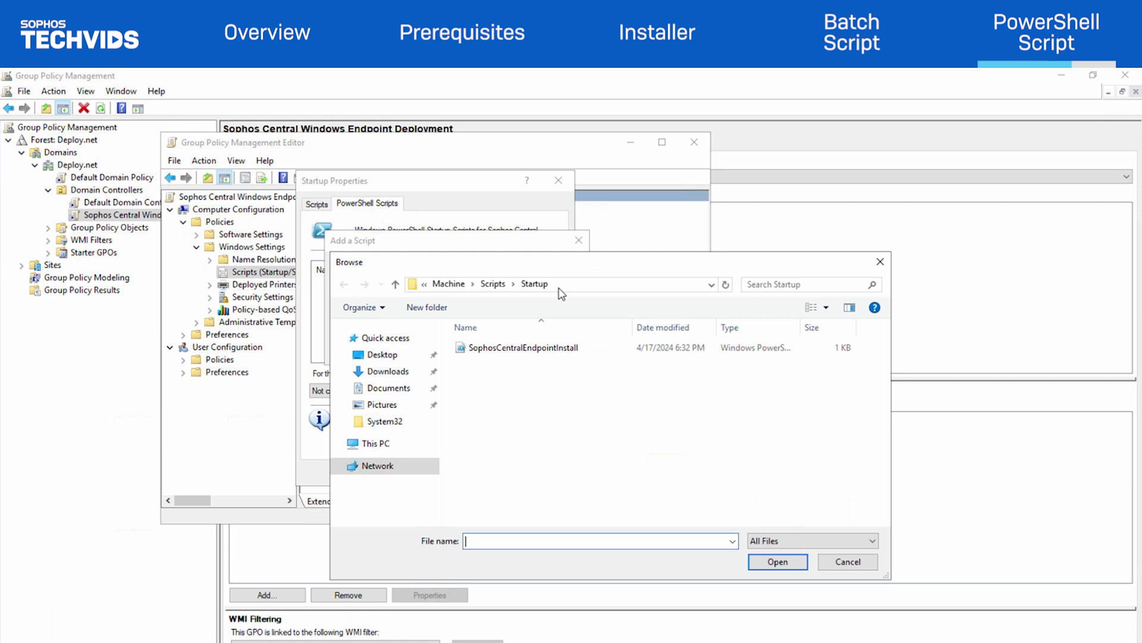
click(559, 348)
click(777, 562)
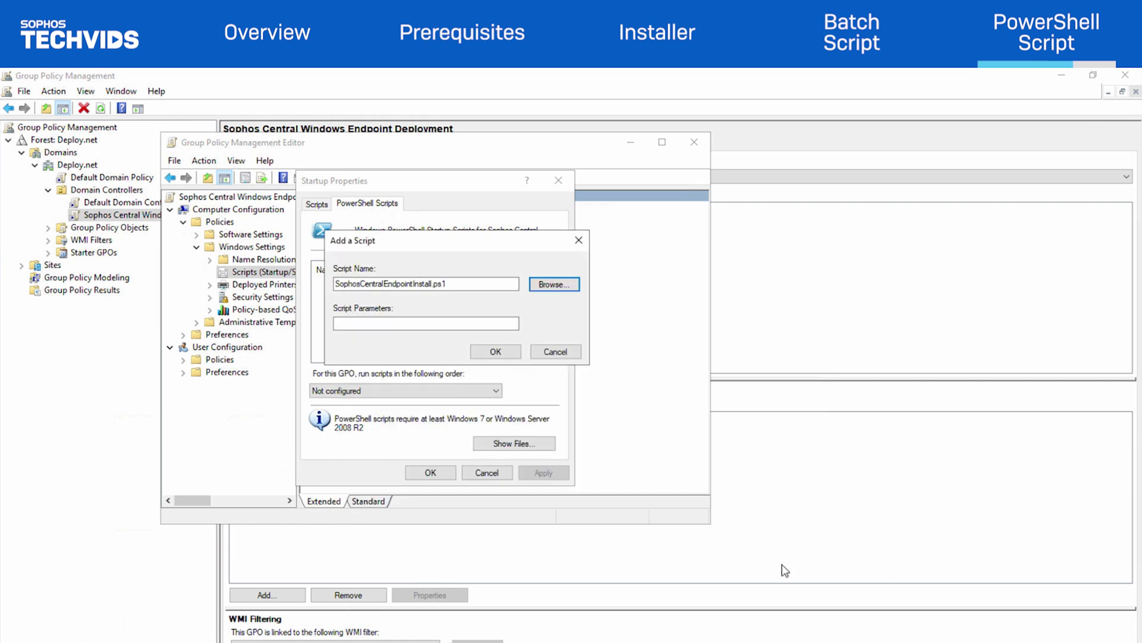
click(497, 352)
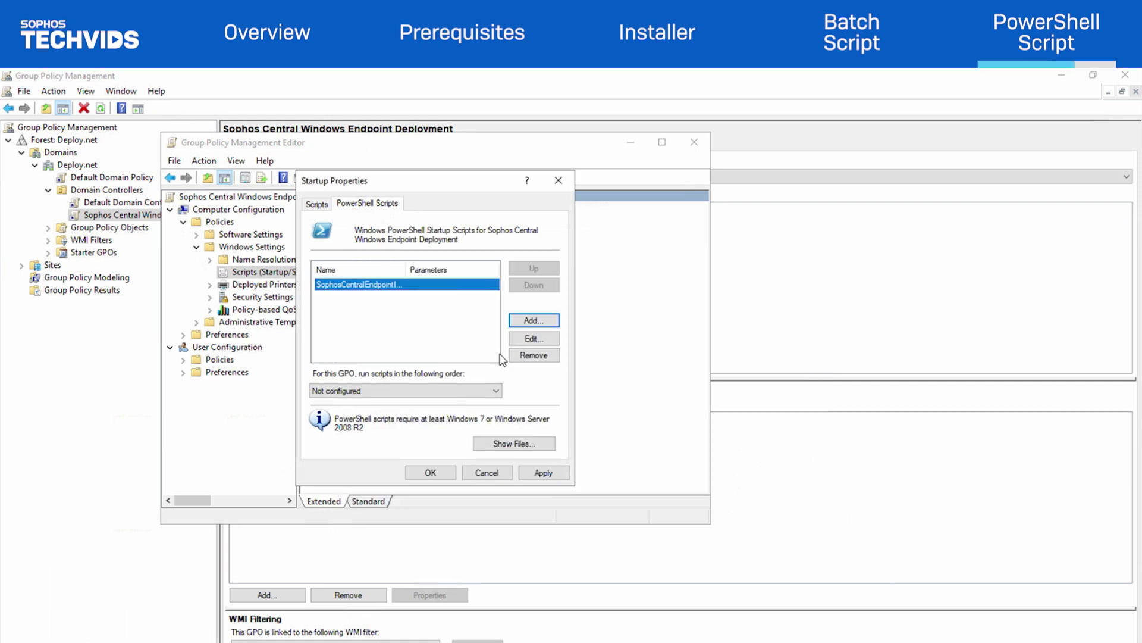
click(544, 473)
click(440, 473)
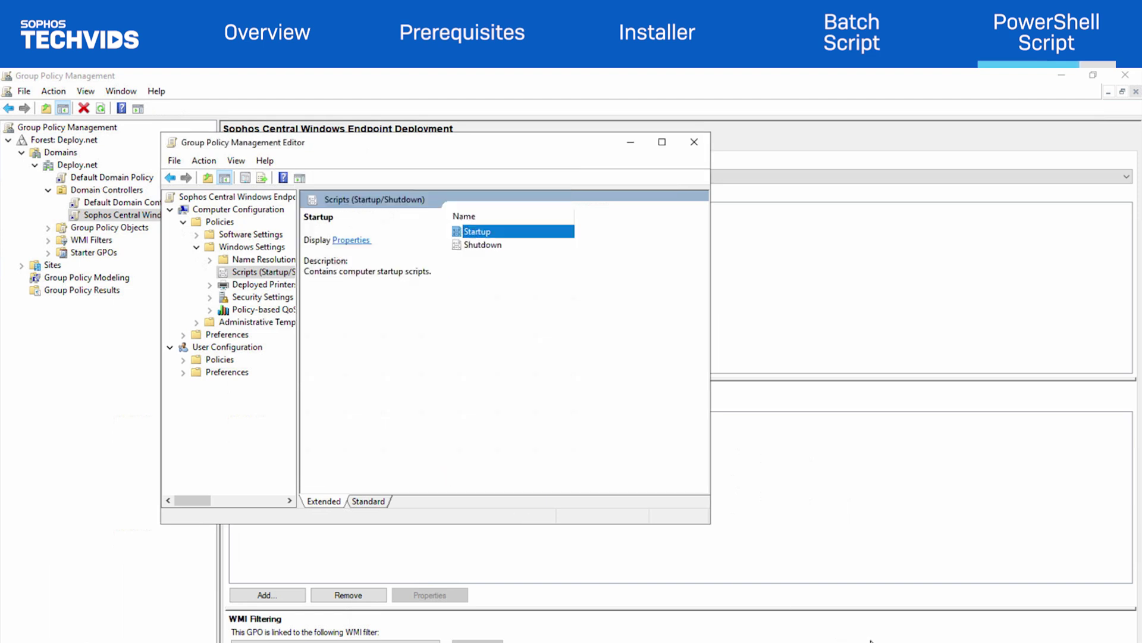
key(alt+F4)
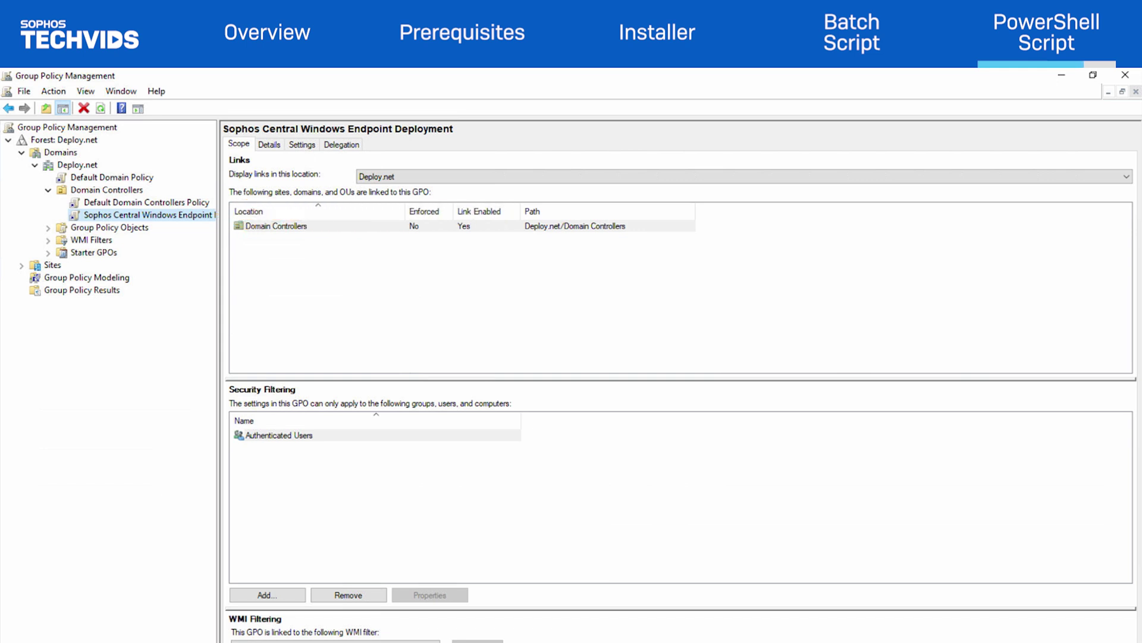
click(233, 145)
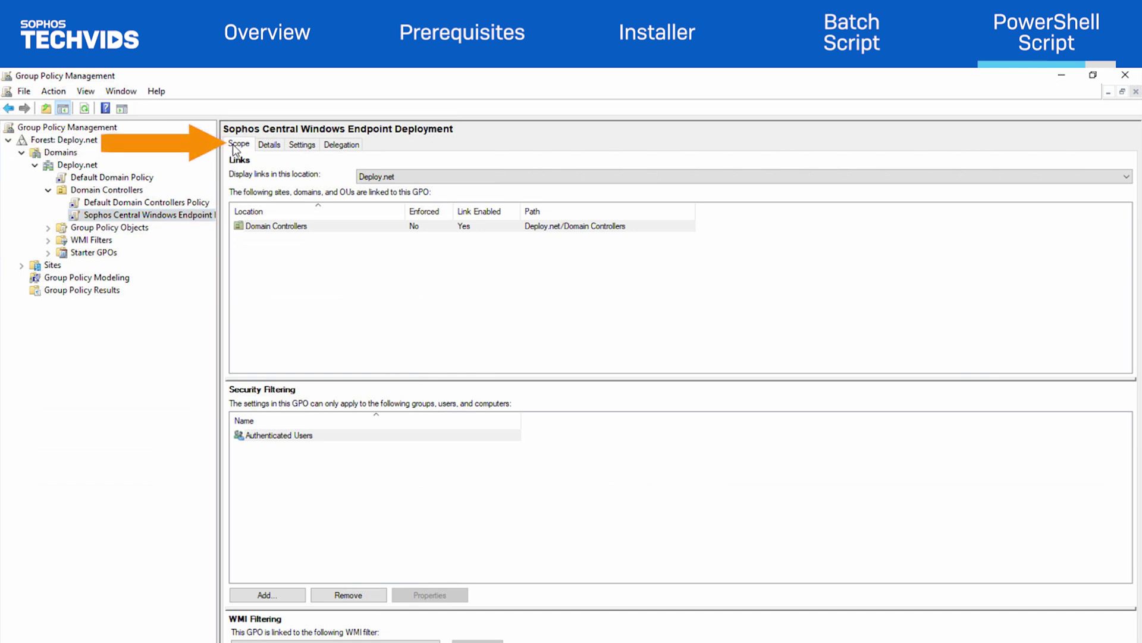
click(314, 228)
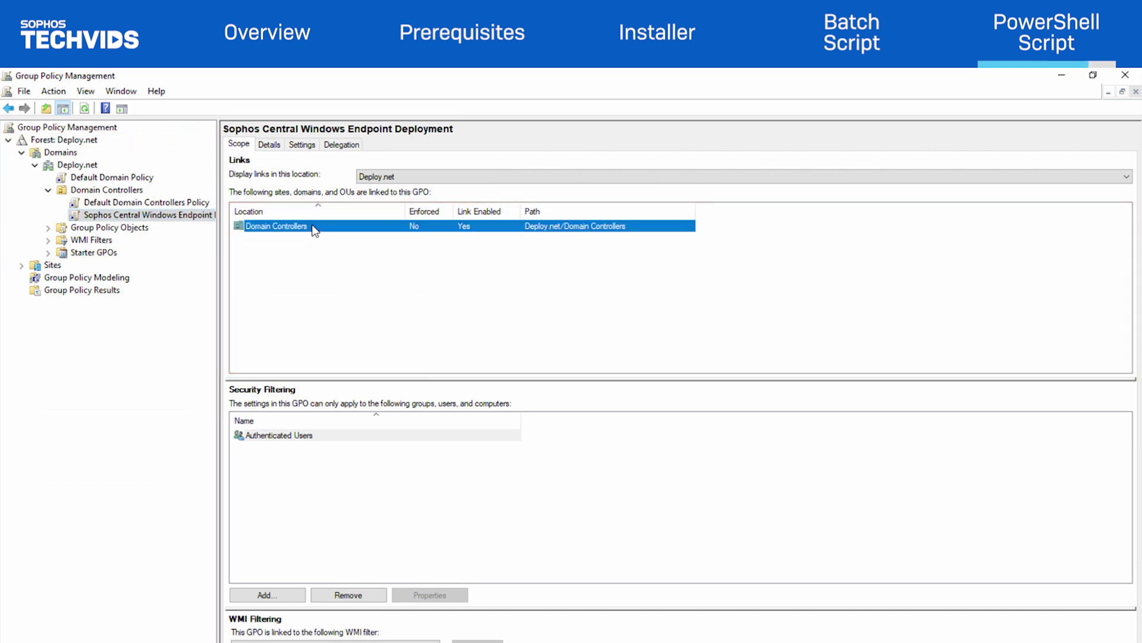
click(274, 437)
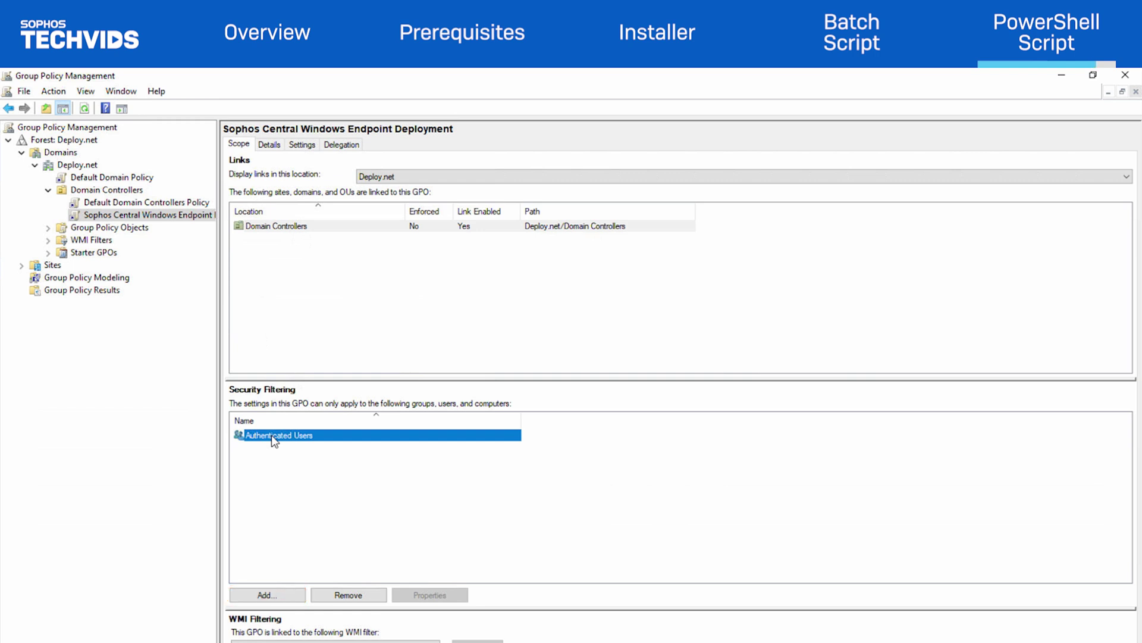
- Force a Group Policy update on the Domain Controllers OU, confirming for its 1 computer
click(110, 191)
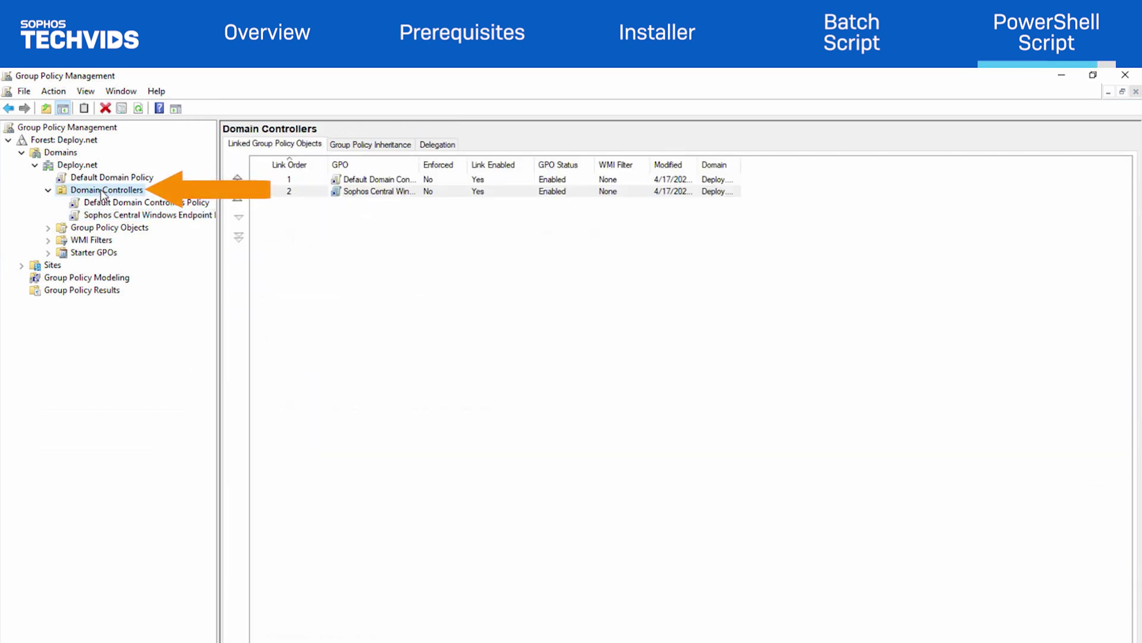
right_click(113, 191)
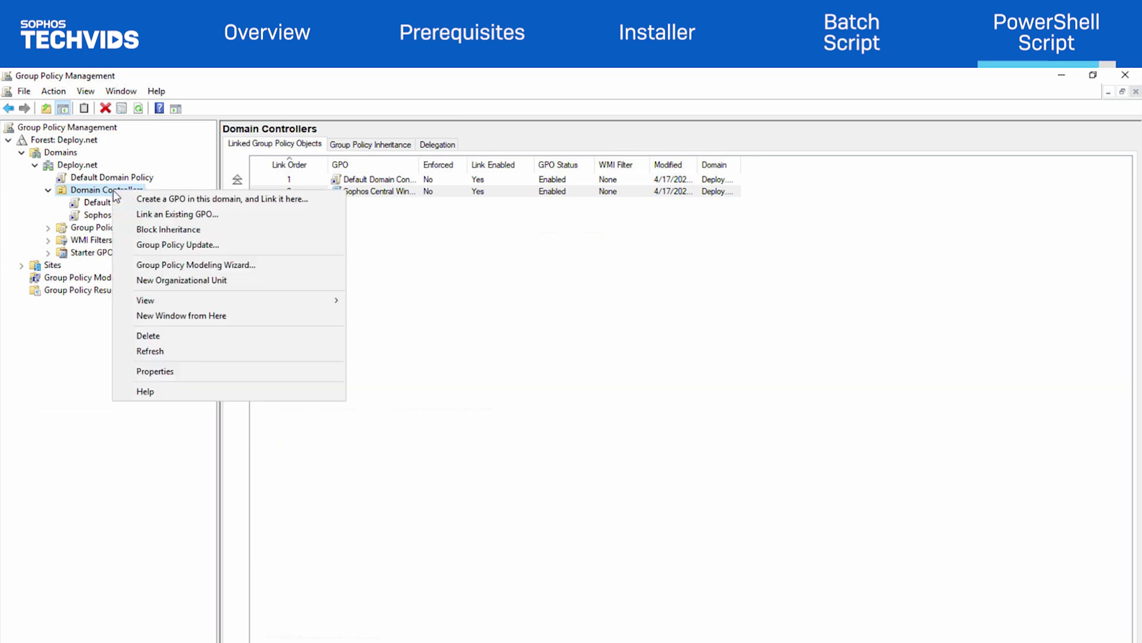
click(180, 244)
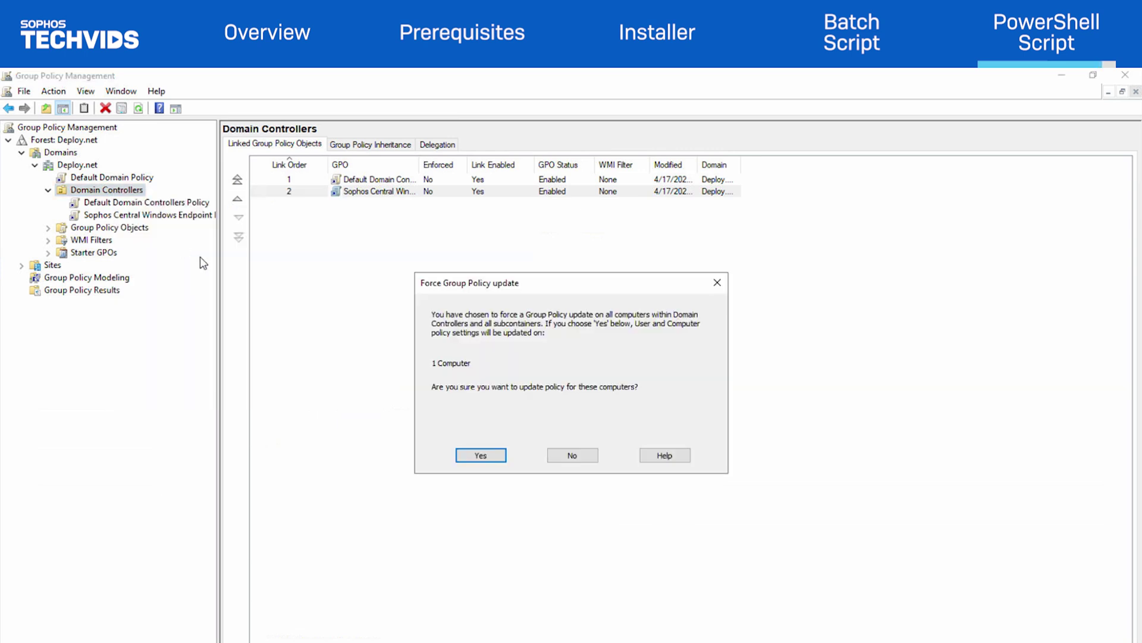
click(479, 456)
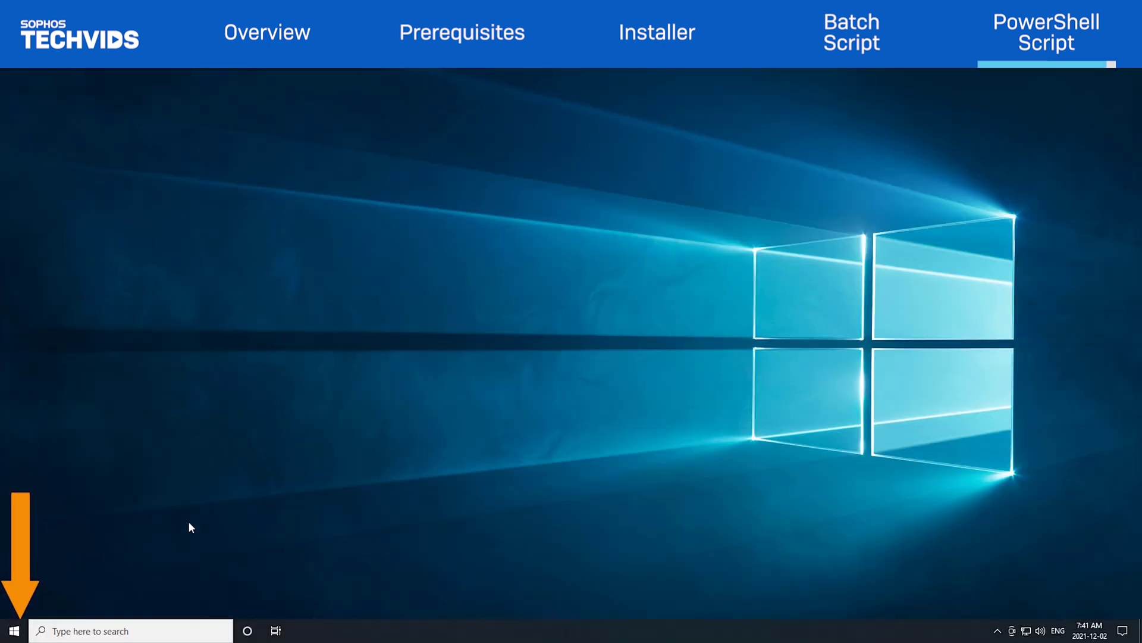
- Open Command Prompt via Start search and run gpupdate /force
key(super)
text(cmd)
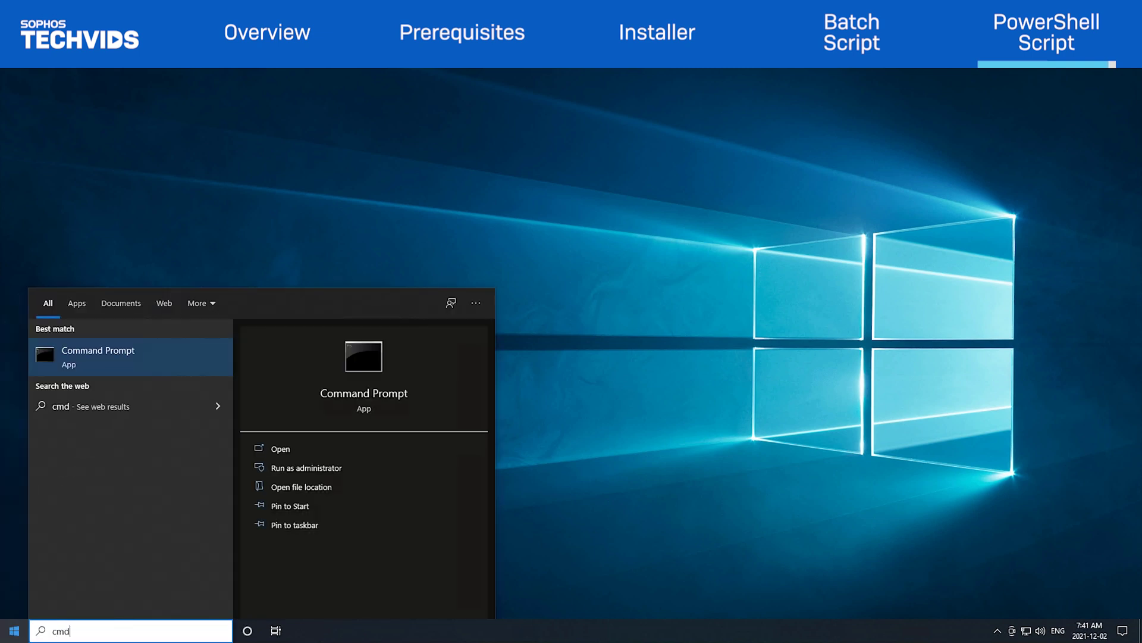
key(Return)
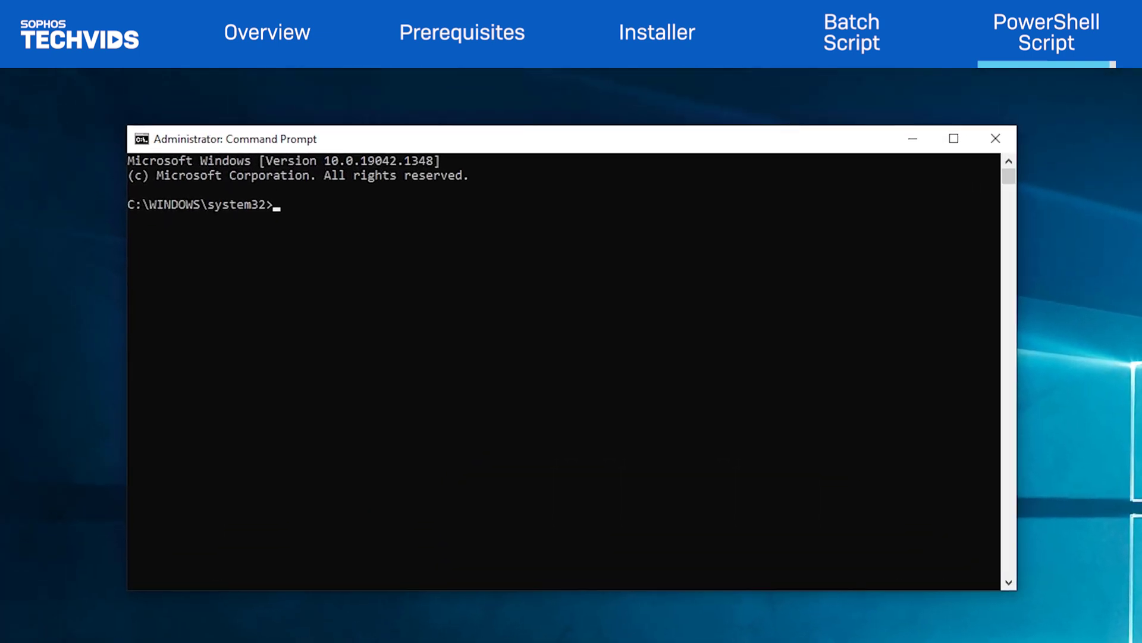
text(gpupdate /force)
key(Return)
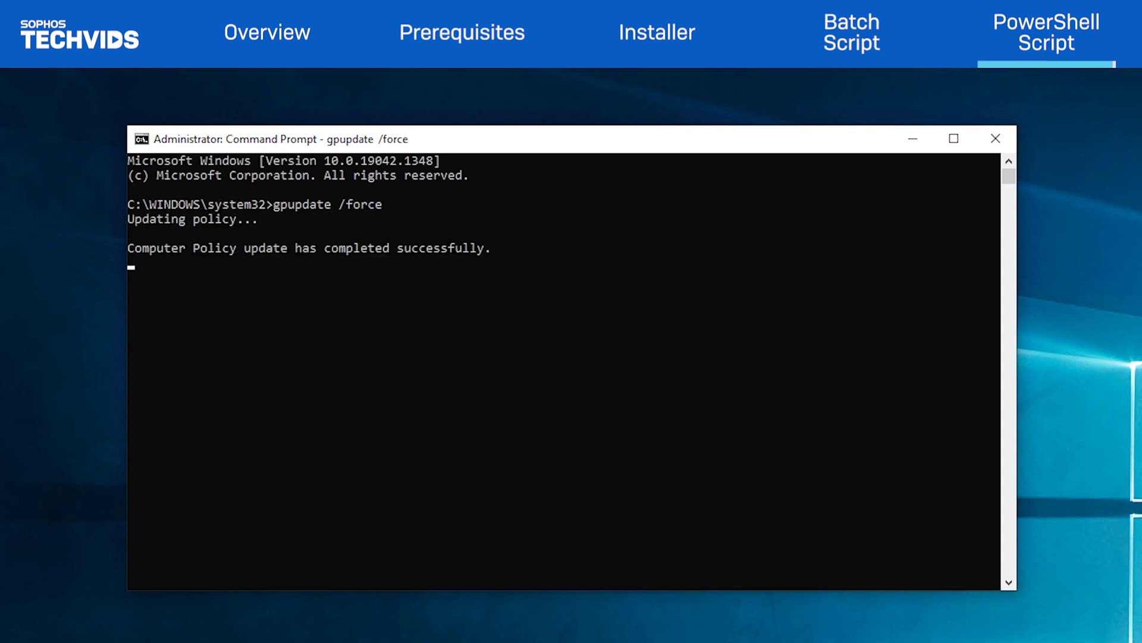